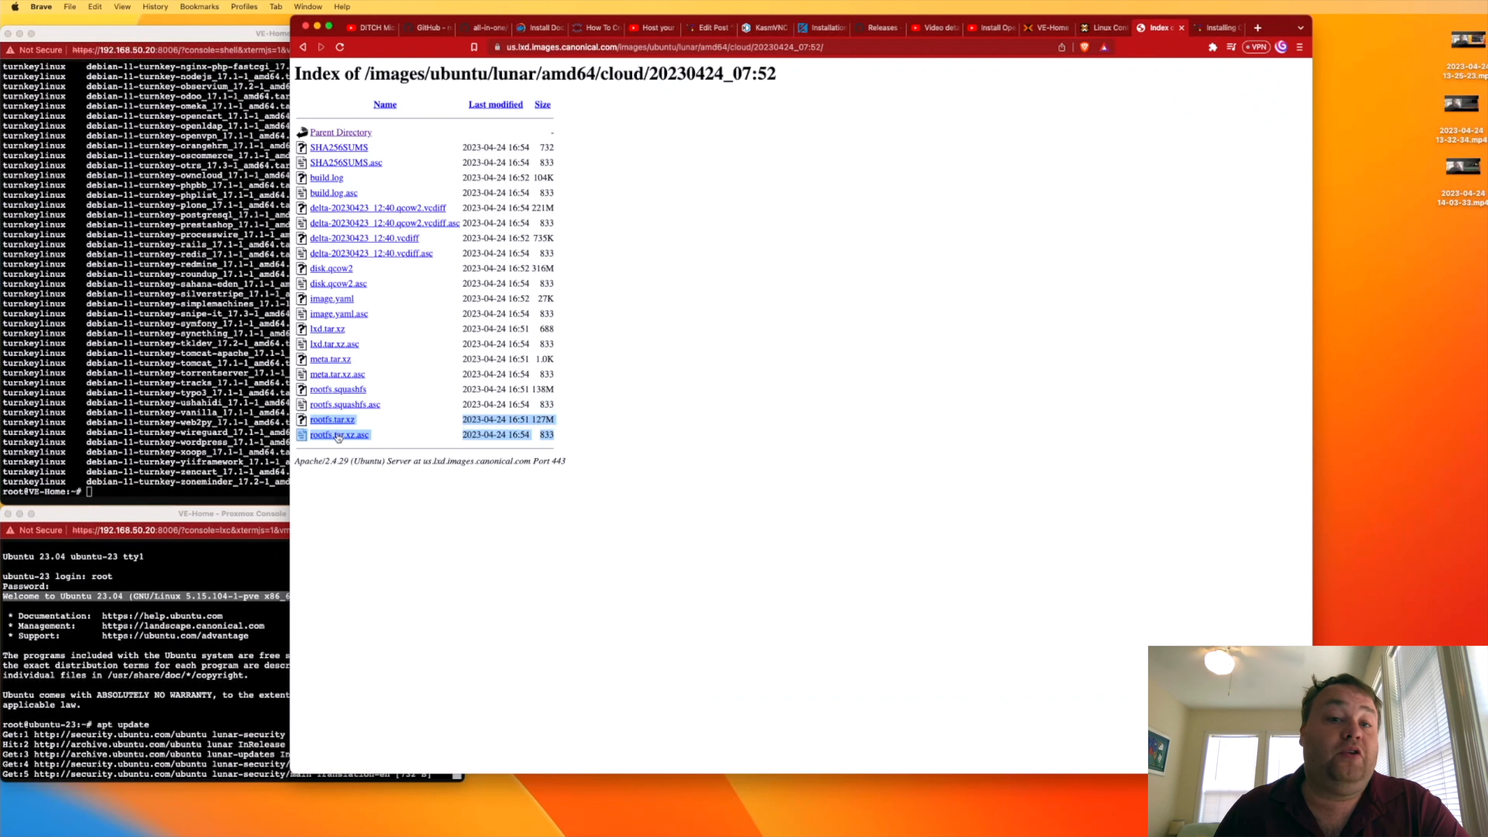
{"action": "left_click", "coordinate": [430, 501]}
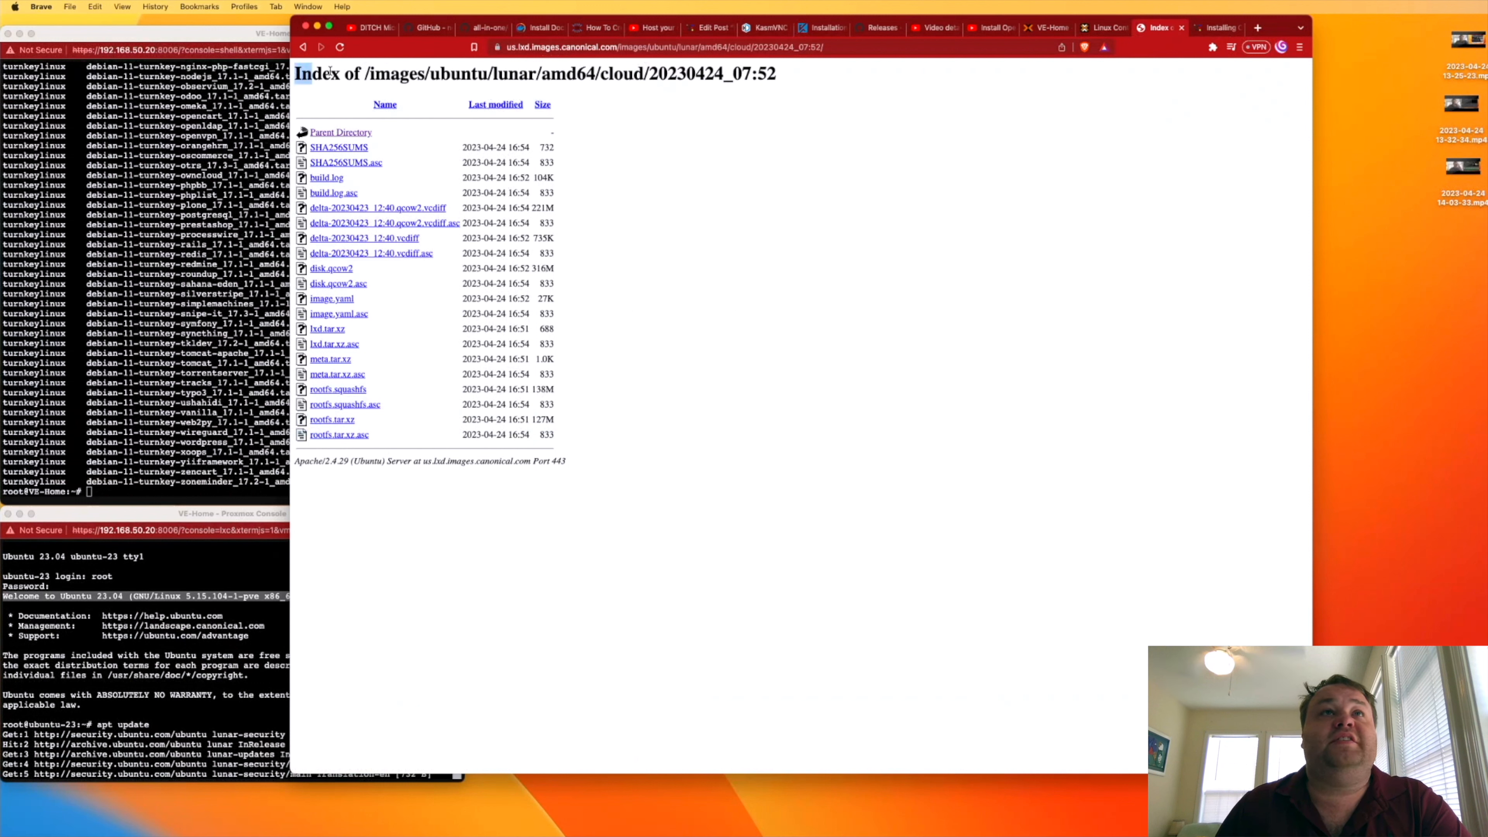
{"action": "left_click_drag", "start_coordinate": [364, 73], "coordinate": [832, 80]}
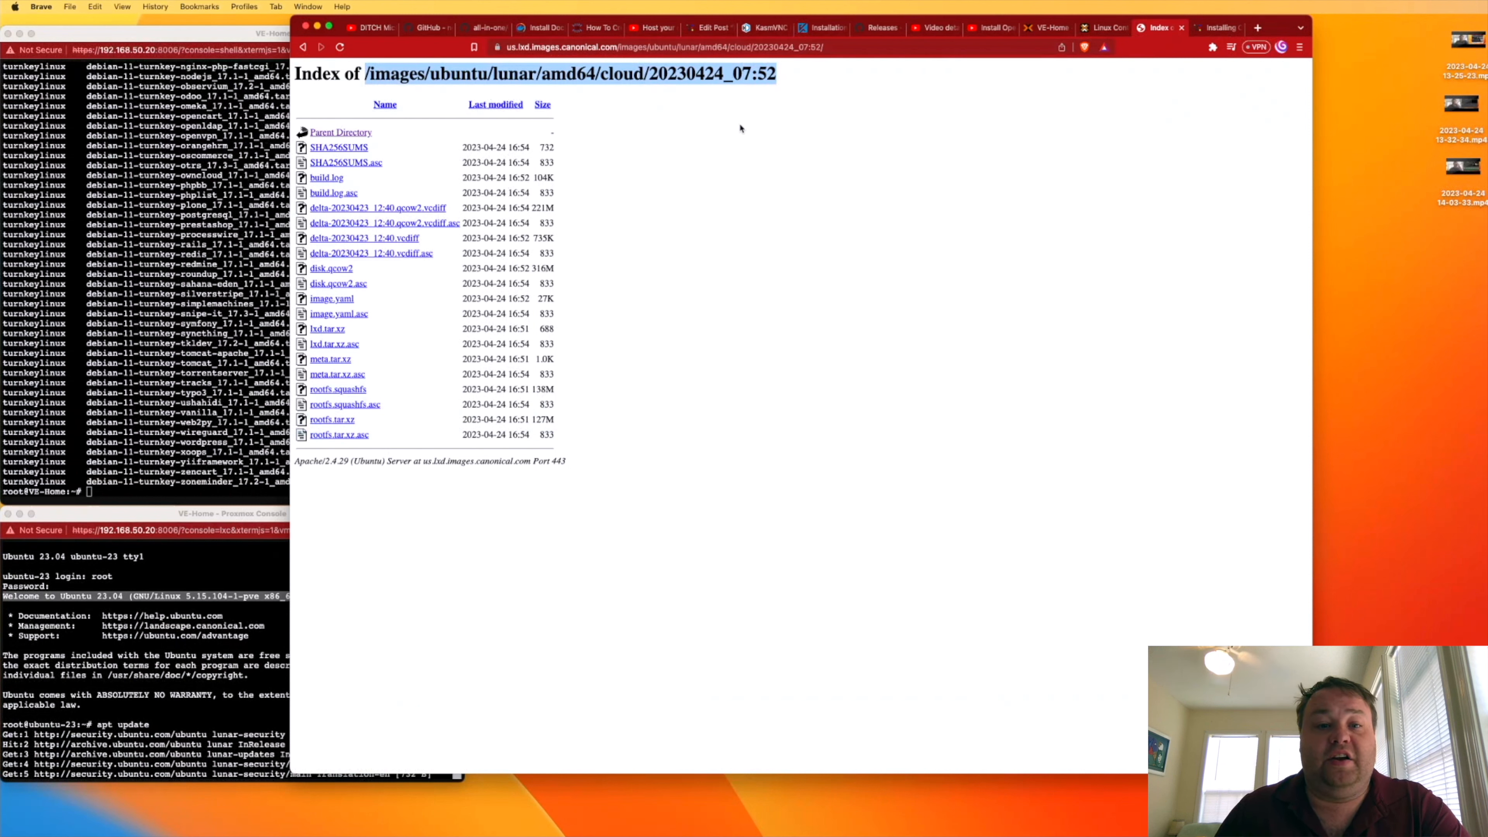
{"action": "left_click", "coordinate": [786, 151]}
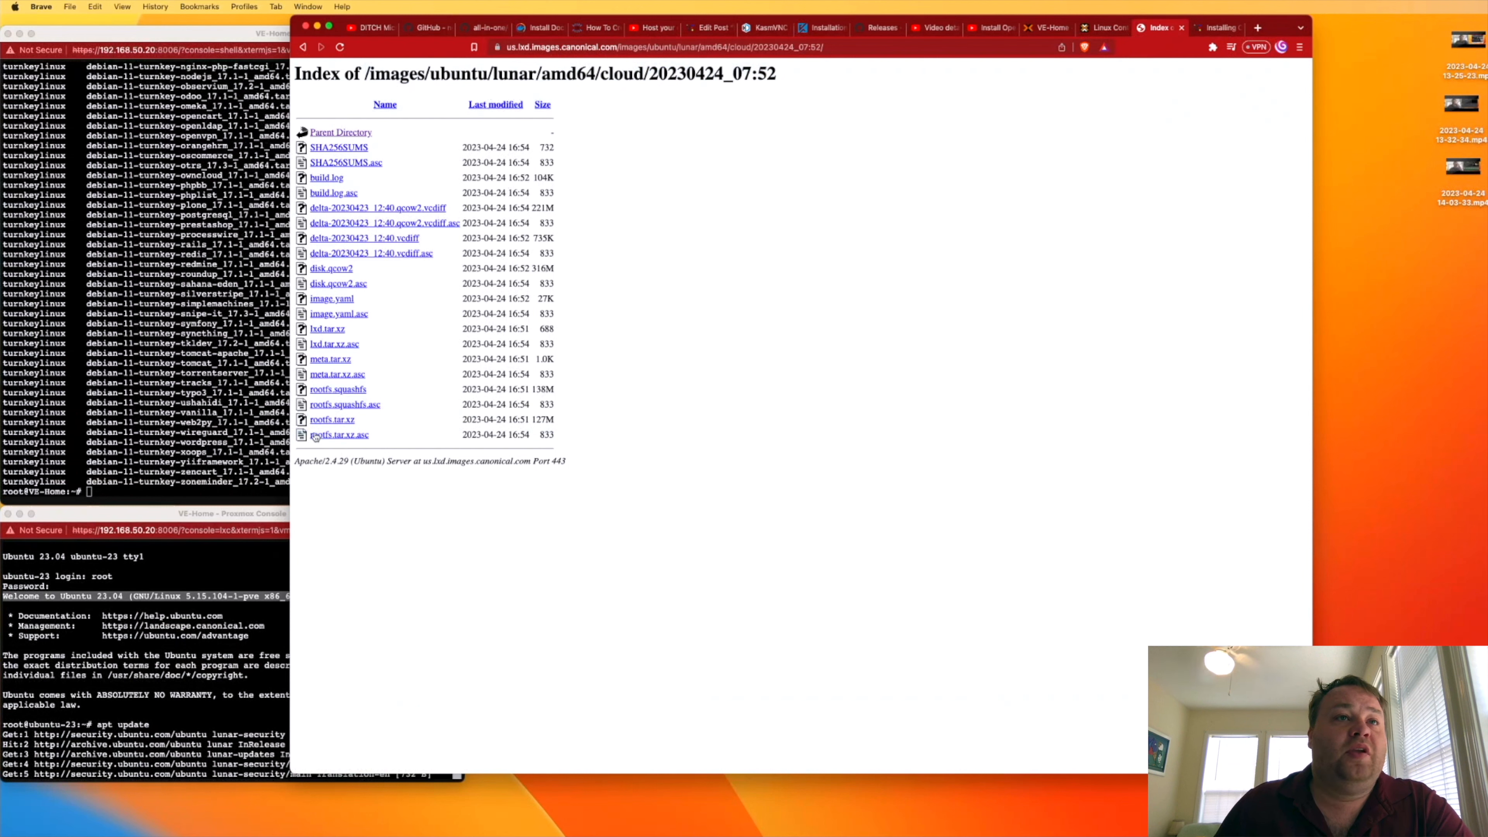
Step: Copy the link address of rootfs.tar.xz from the Ubuntu lunar amd64 cloud image index
{"action": "right_click", "coordinate": [317, 420]}
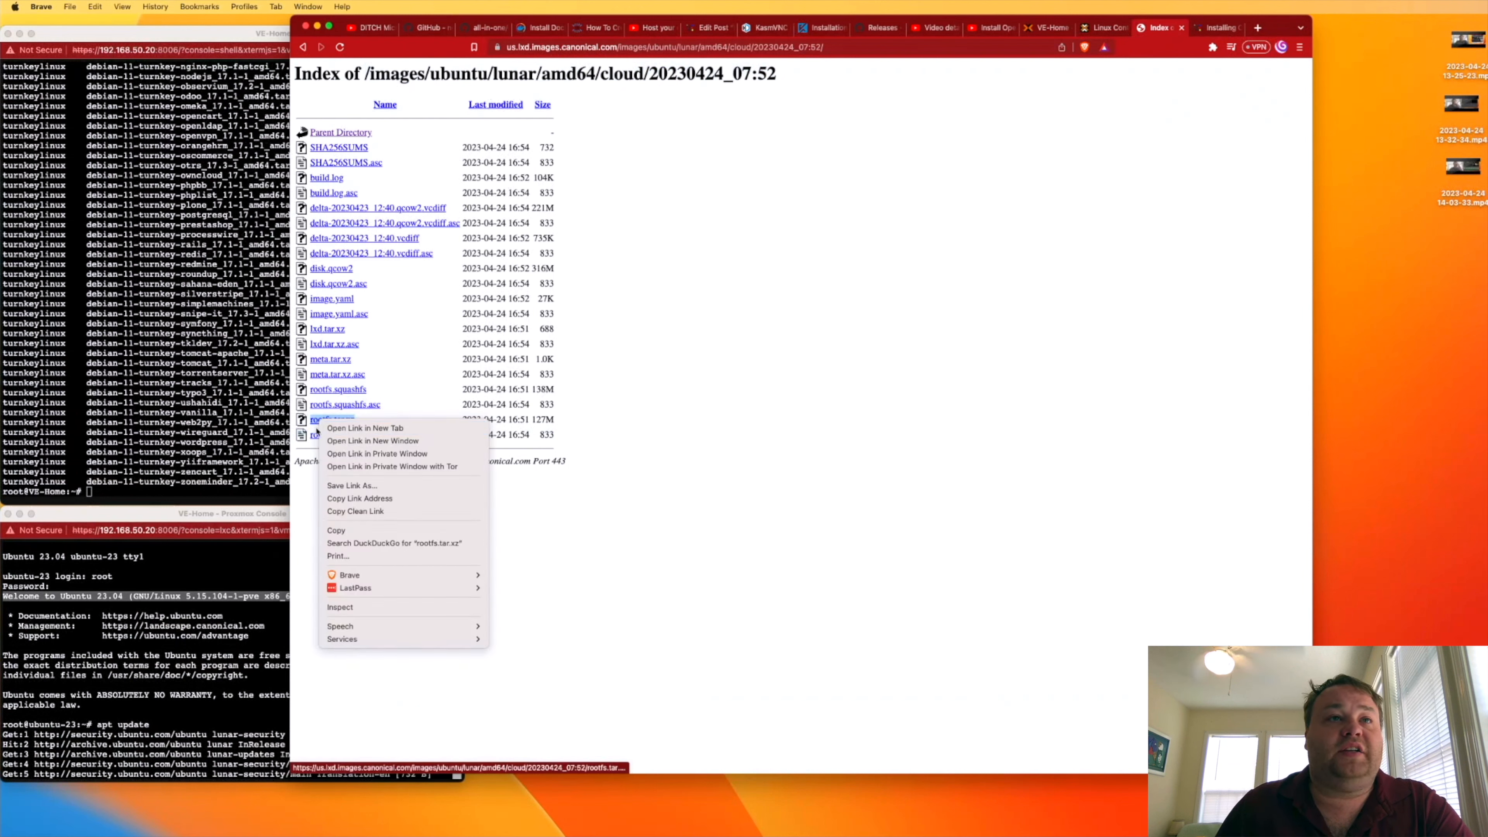
{"action": "left_click", "coordinate": [583, 532]}
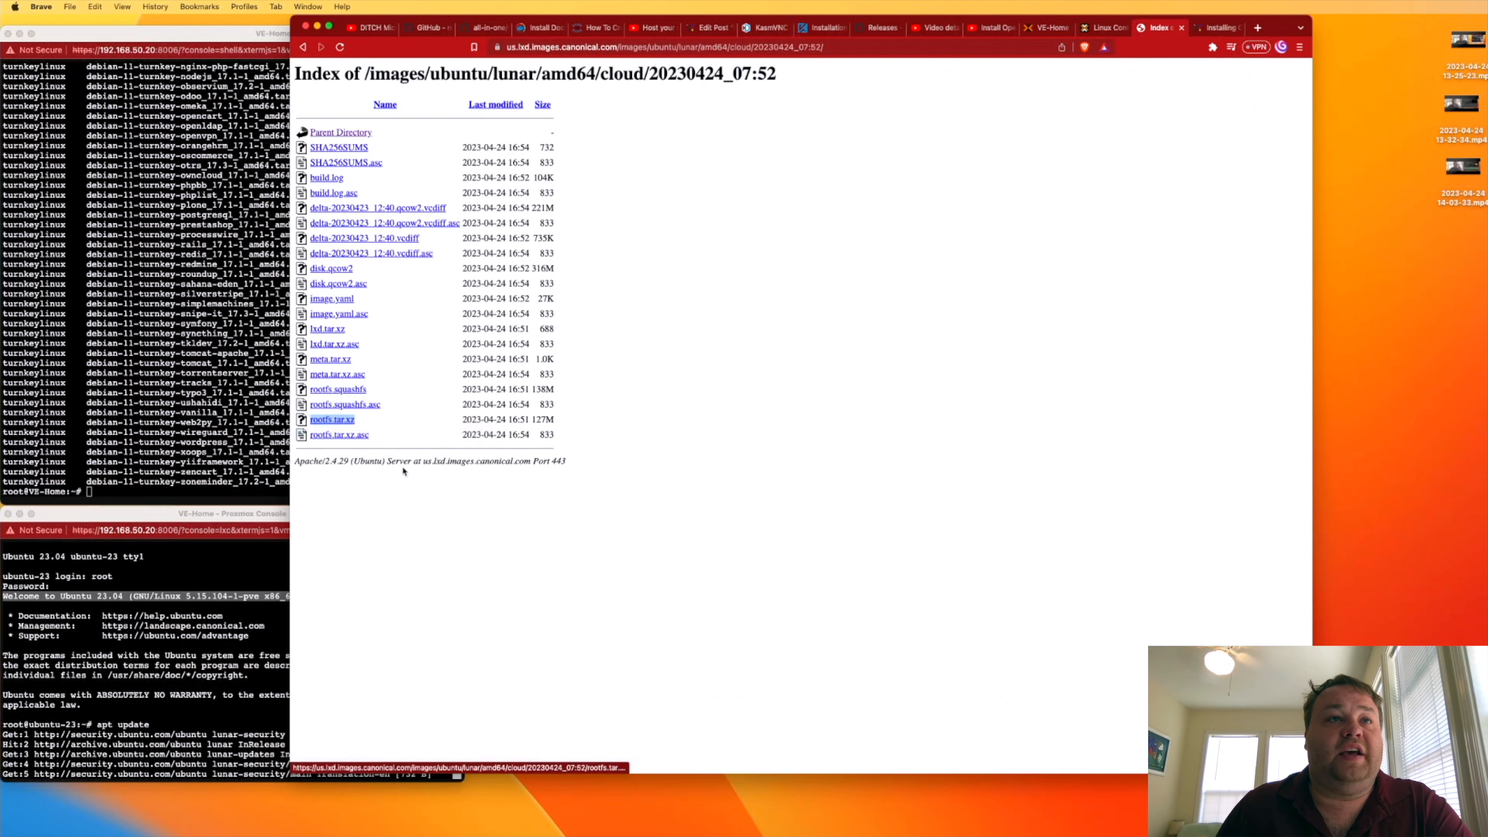
{"action": "right_click", "coordinate": [327, 424]}
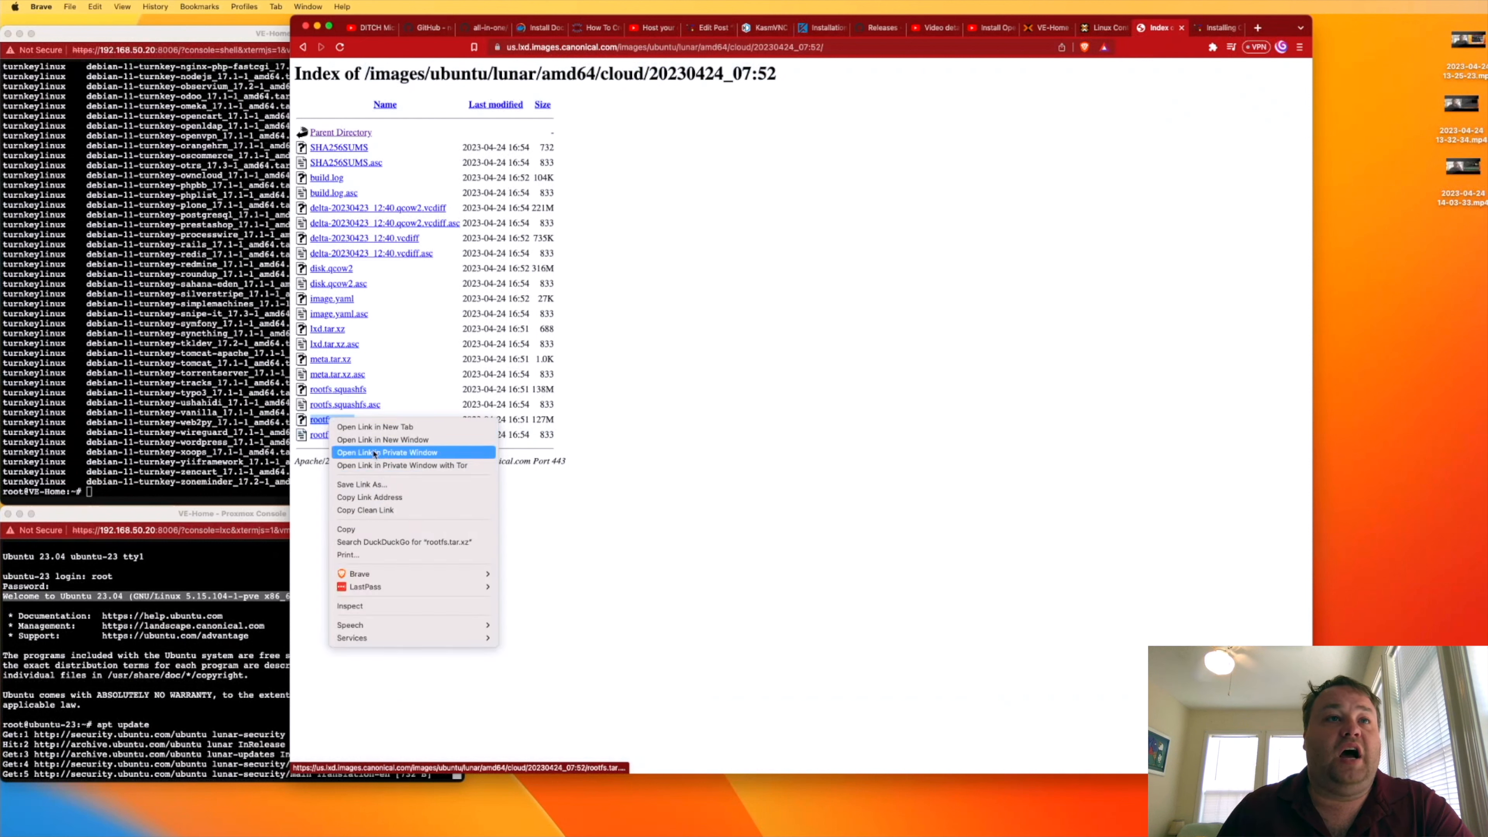
{"action": "left_click", "coordinate": [392, 498]}
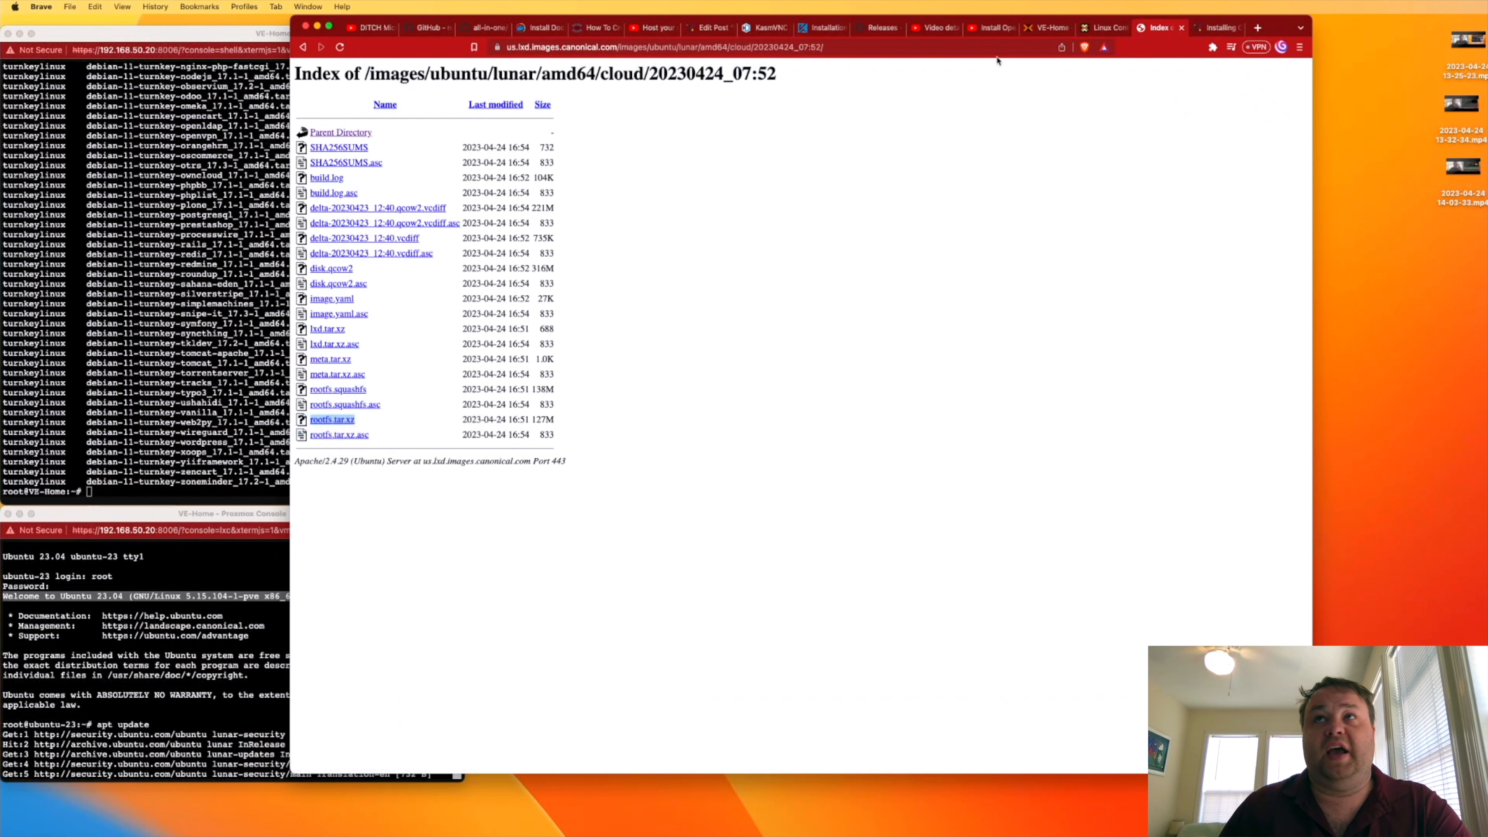
Step: Switch to Proxmox, start a container template download from URL on local storage, and query the copied rootfs.tar.xz link
{"action": "left_click", "coordinate": [1048, 30]}
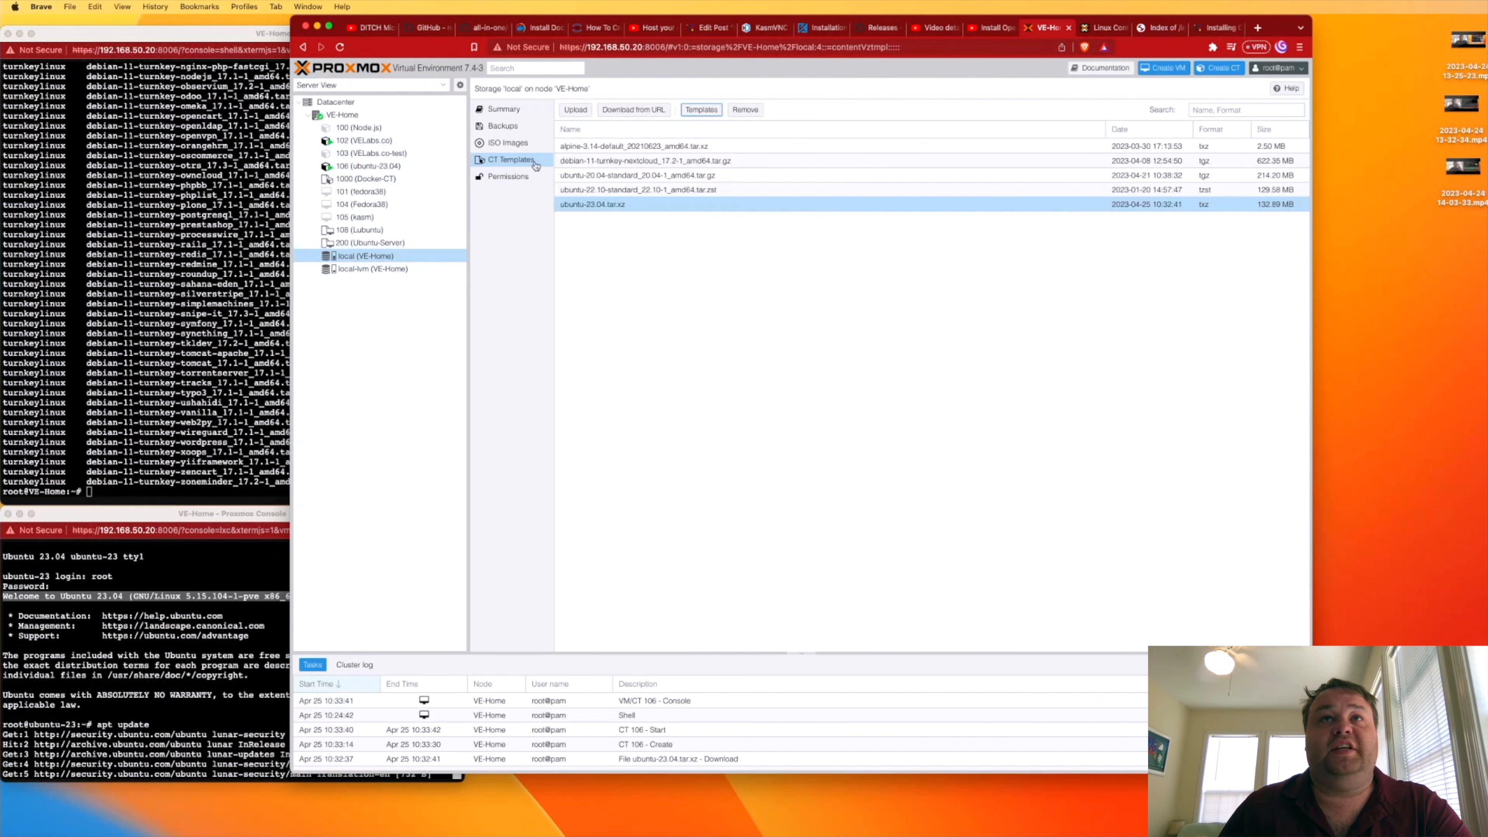
{"action": "left_click", "coordinate": [629, 112]}
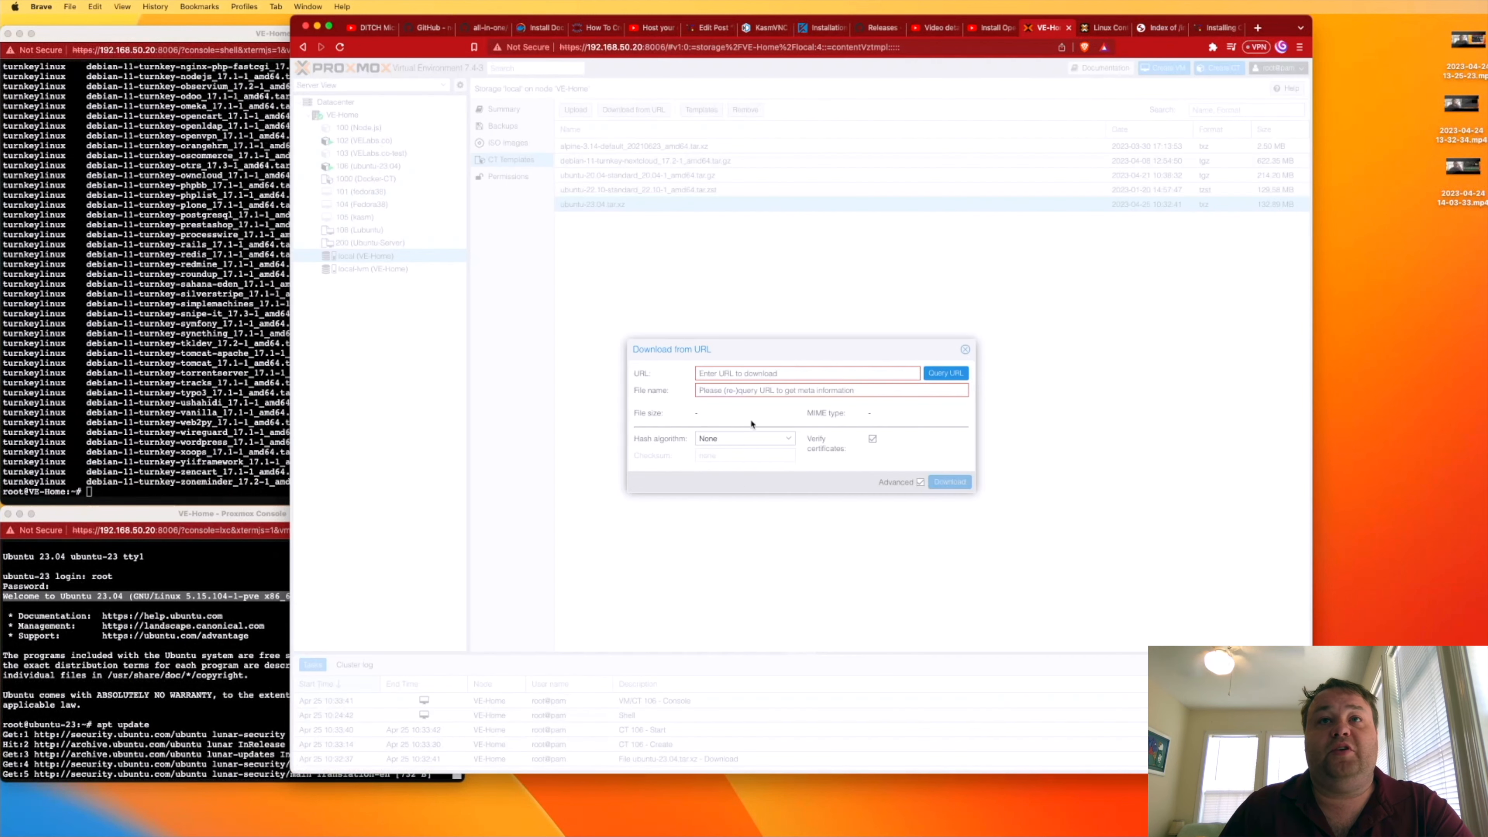
{"action": "right_click", "coordinate": [734, 374]}
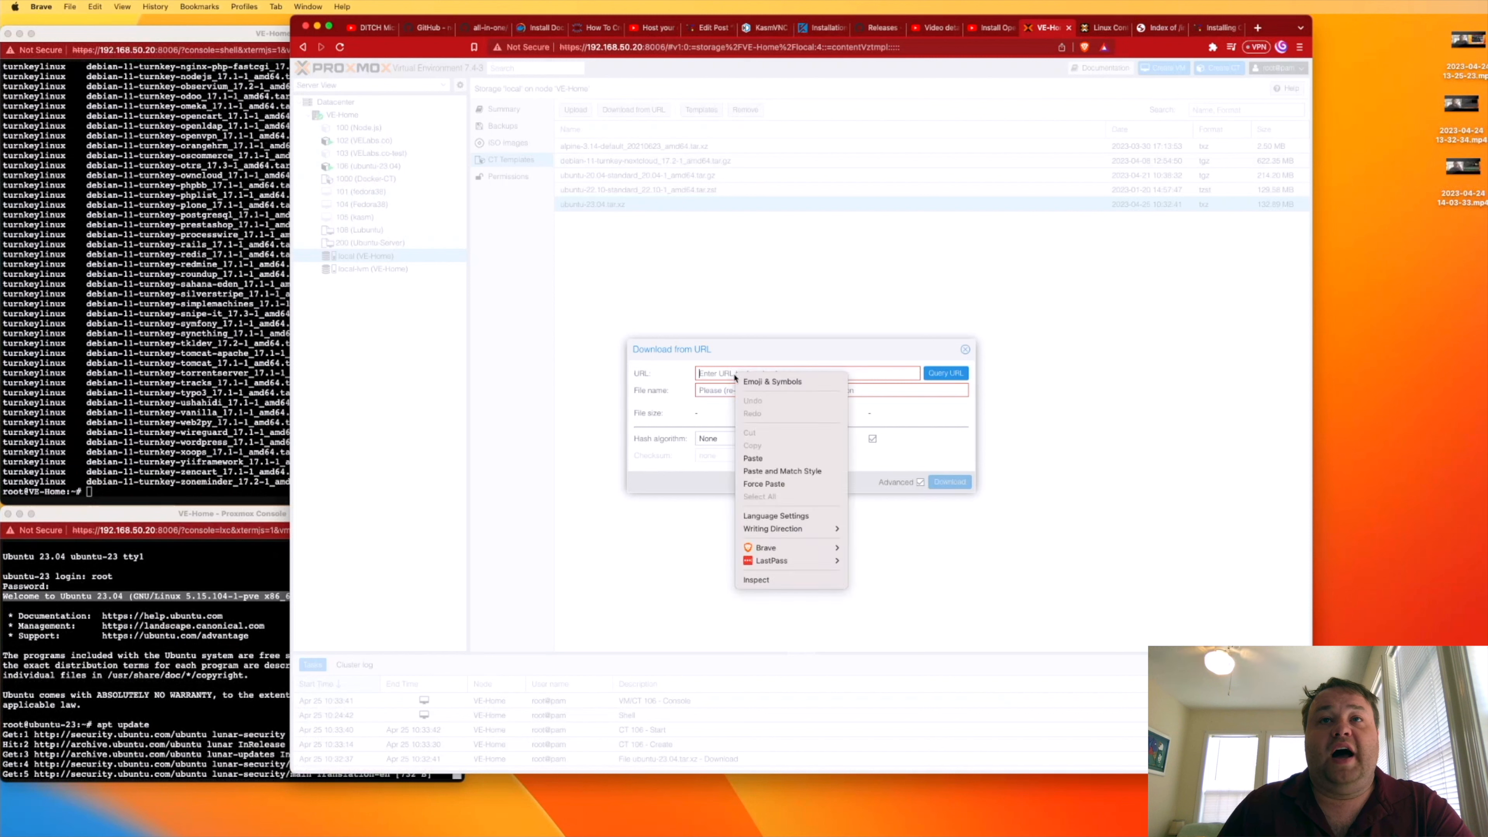
{"action": "left_click", "coordinate": [774, 458]}
{"action": "left_click", "coordinate": [945, 372]}
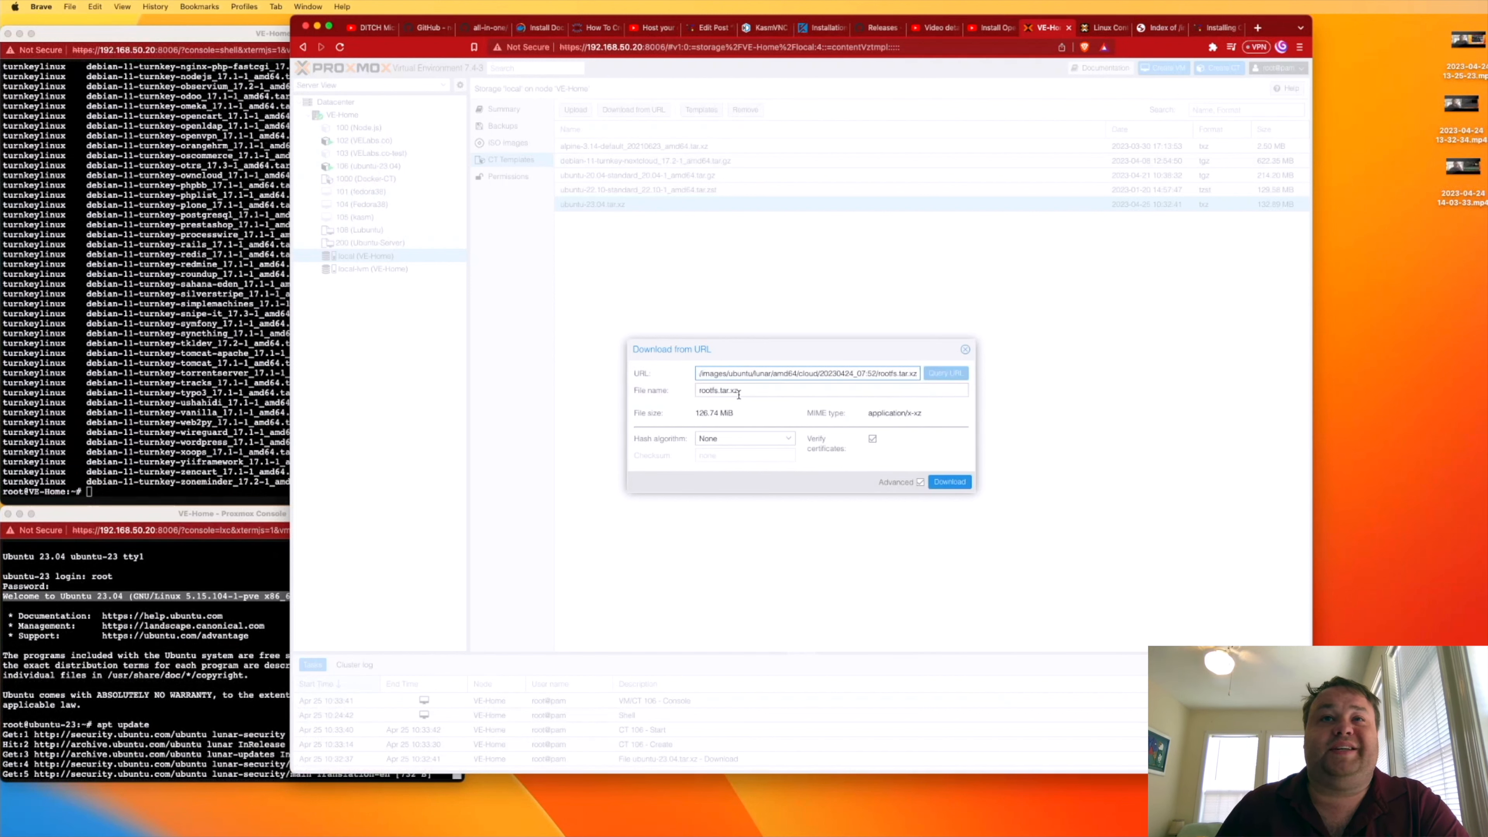
Step: Change the download's file name to ubuntu-23.04-video.tar.xz
{"action": "left_click", "coordinate": [718, 390]}
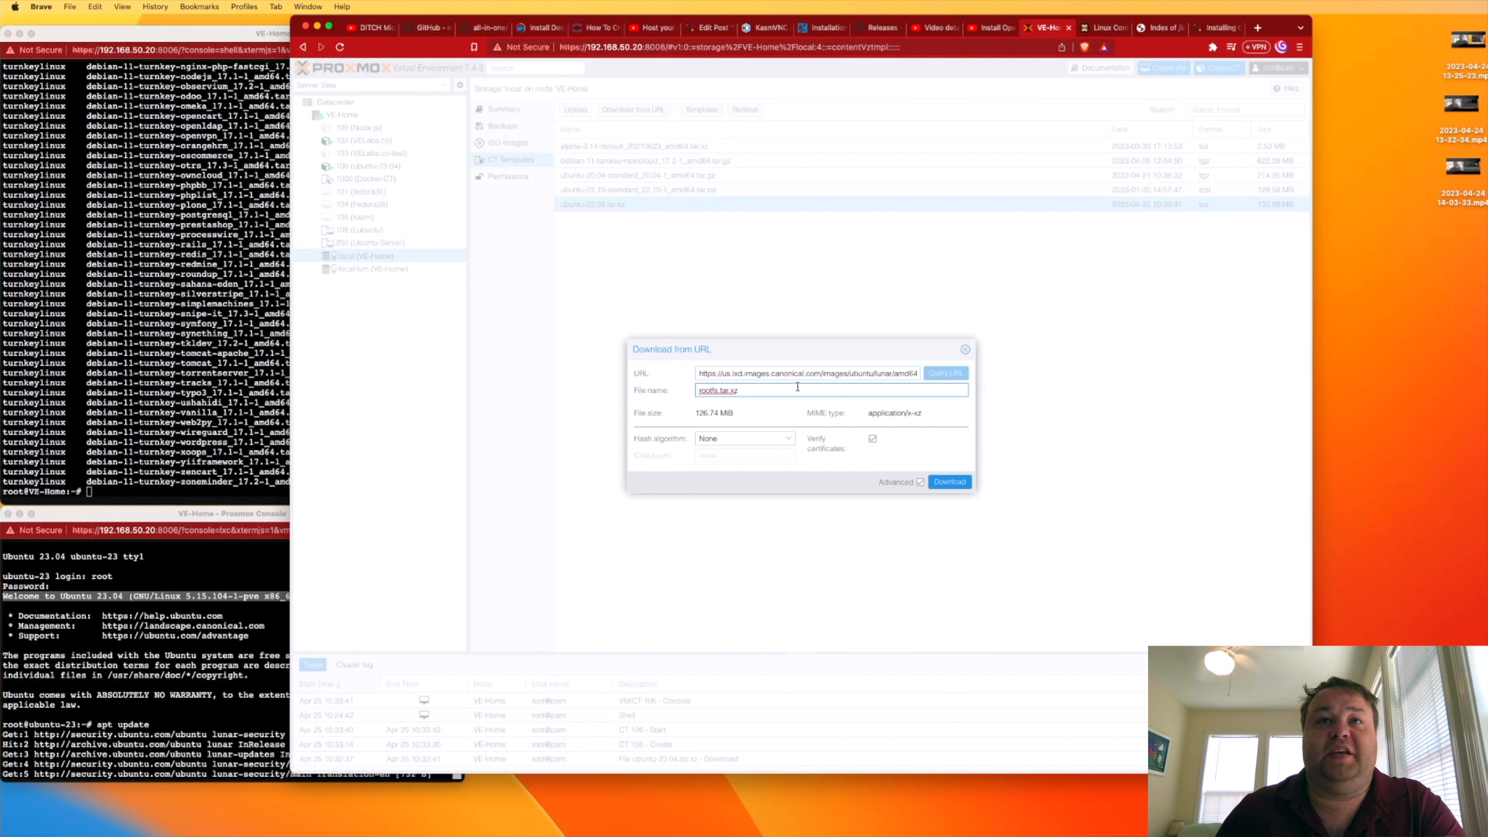
{"action": "key", "text": "BackSpace"}
{"action": "key", "text": "BackSpace"}
{"action": "key", "text": "BackSpace"}
{"action": "key", "text": "BackSpace"}
{"action": "key", "text": "BackSpace"}
{"action": "key", "text": "BackSpace"}
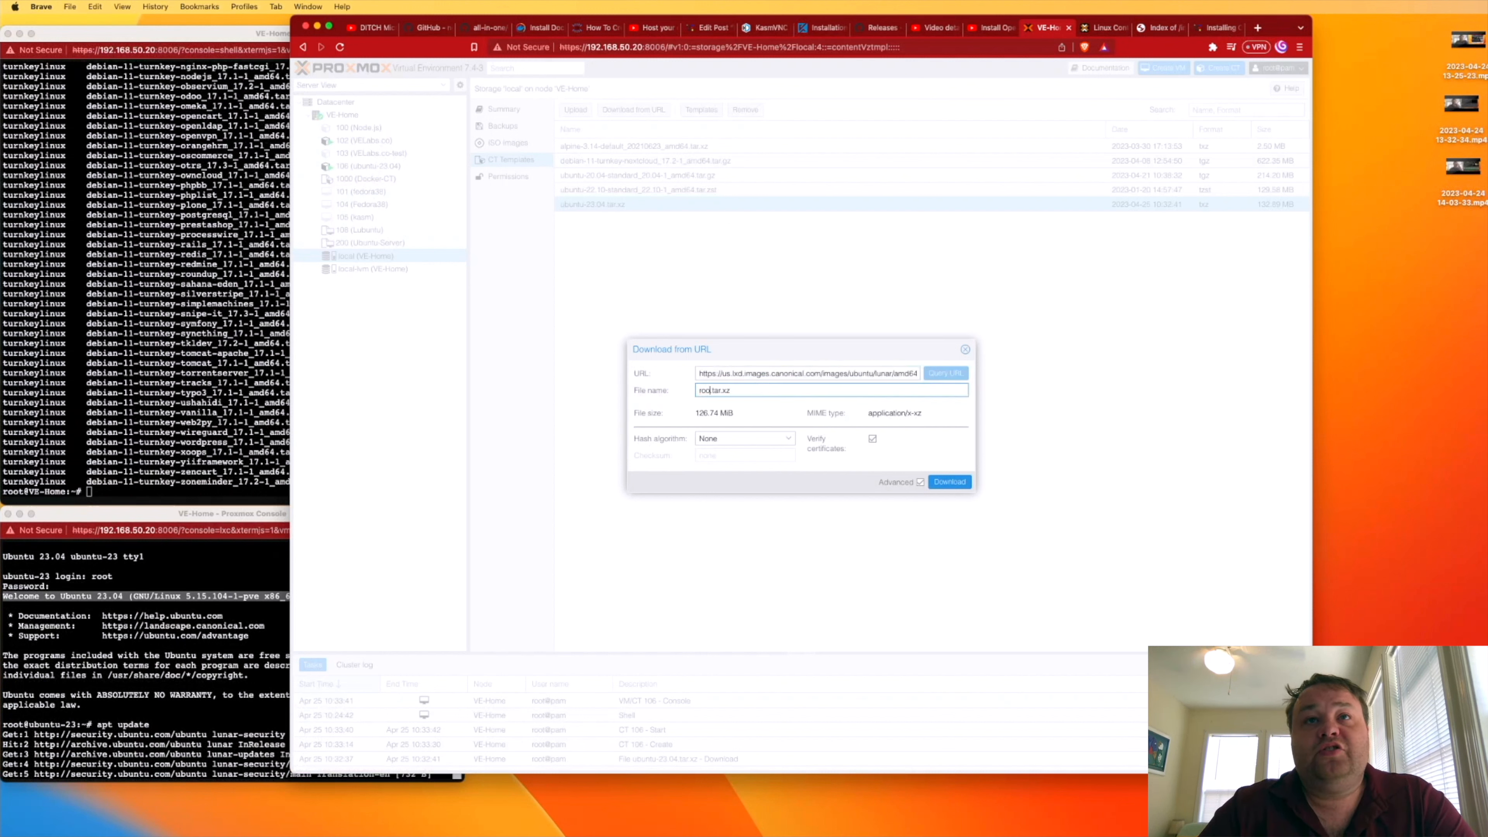
{"action": "type", "text": "ubuntu-23.04-video"}
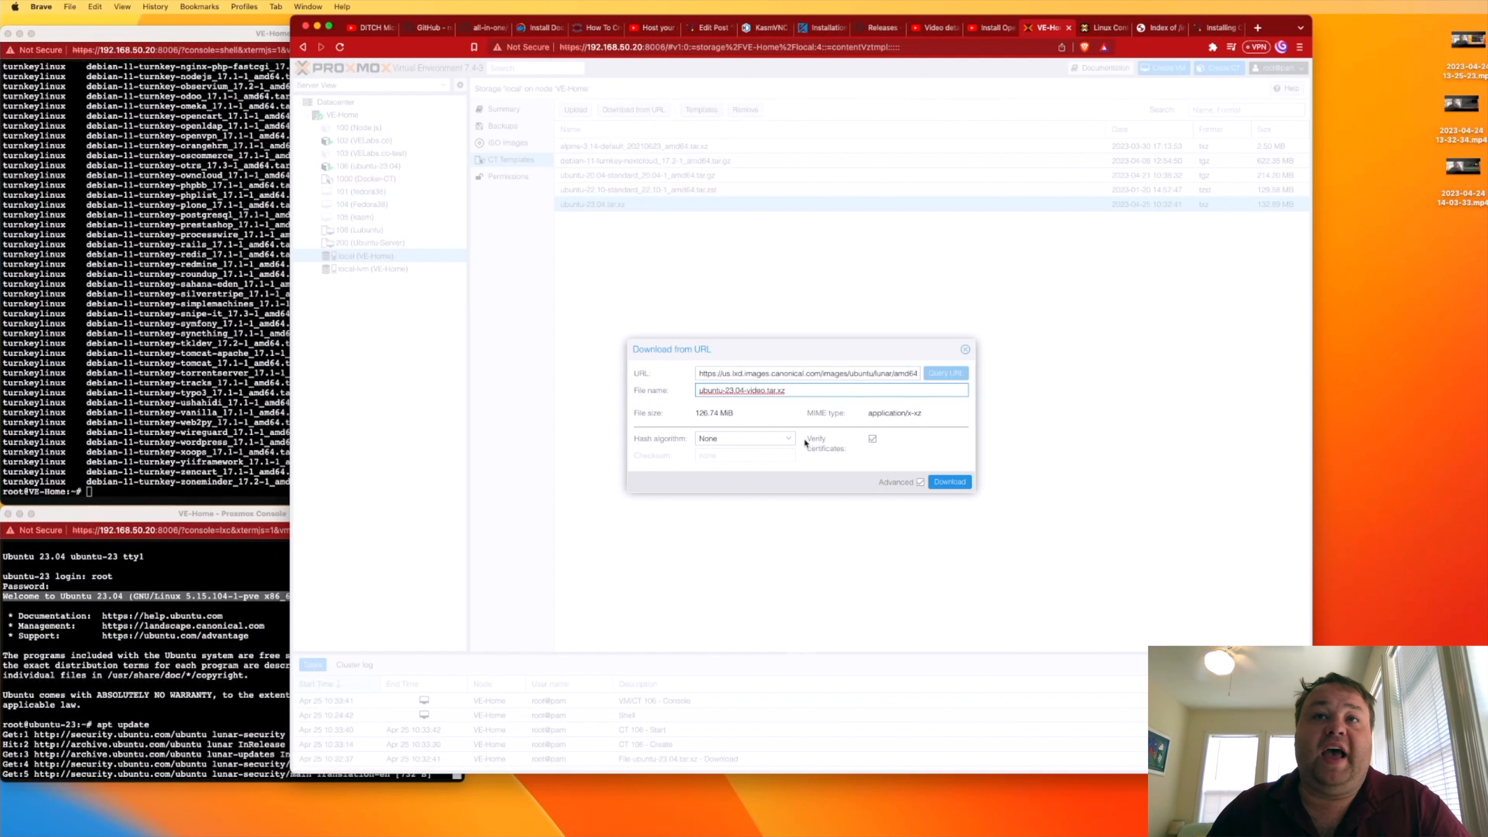
Step: Set the hash algorithm to SHA-256 and select the rootfs.tar.xz checksum in the image index's SHA256SUMS file for copying
{"action": "left_click", "coordinate": [780, 437]}
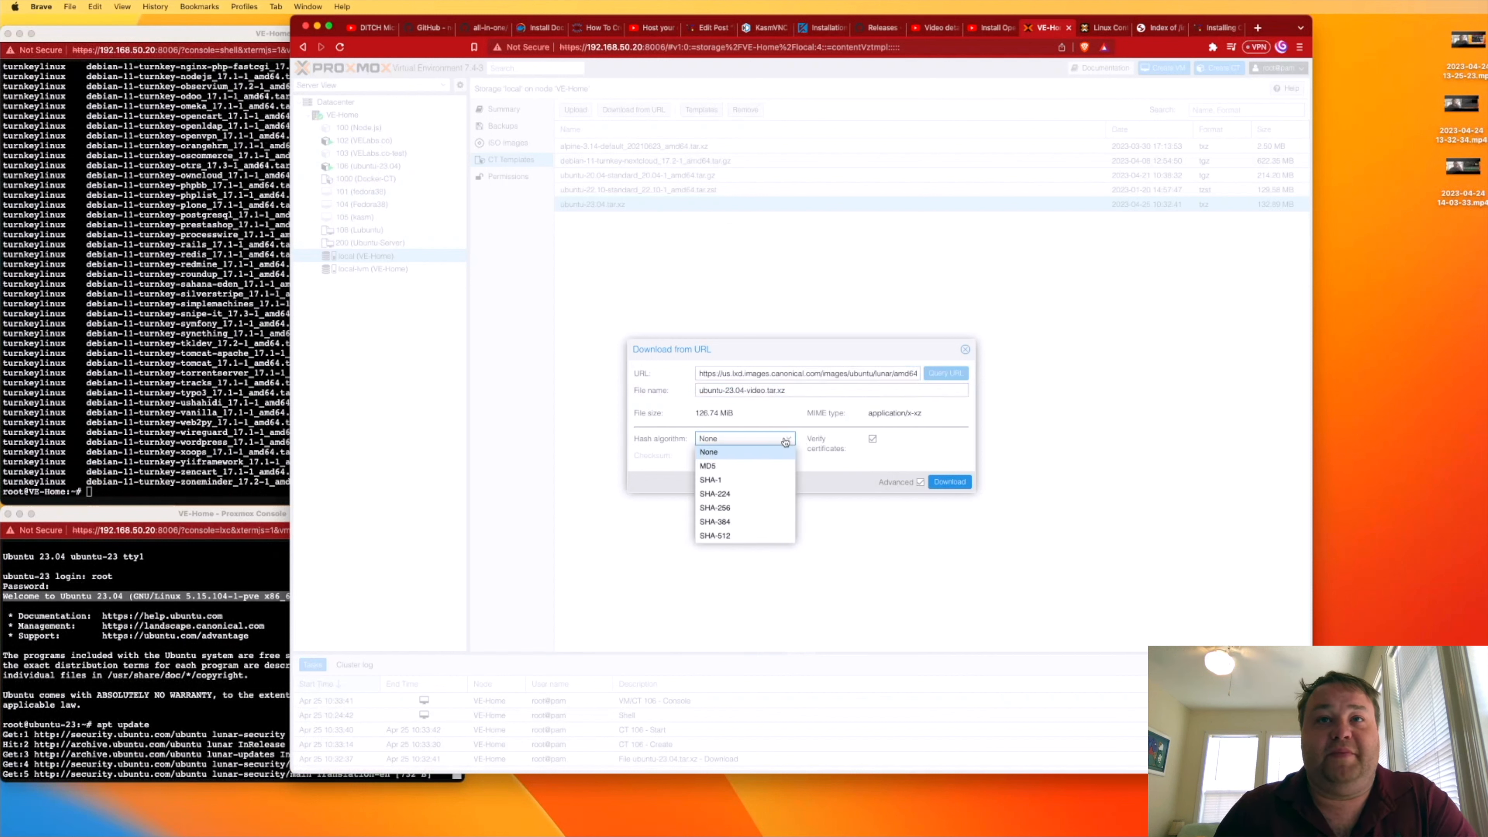
{"action": "left_click", "coordinate": [768, 507]}
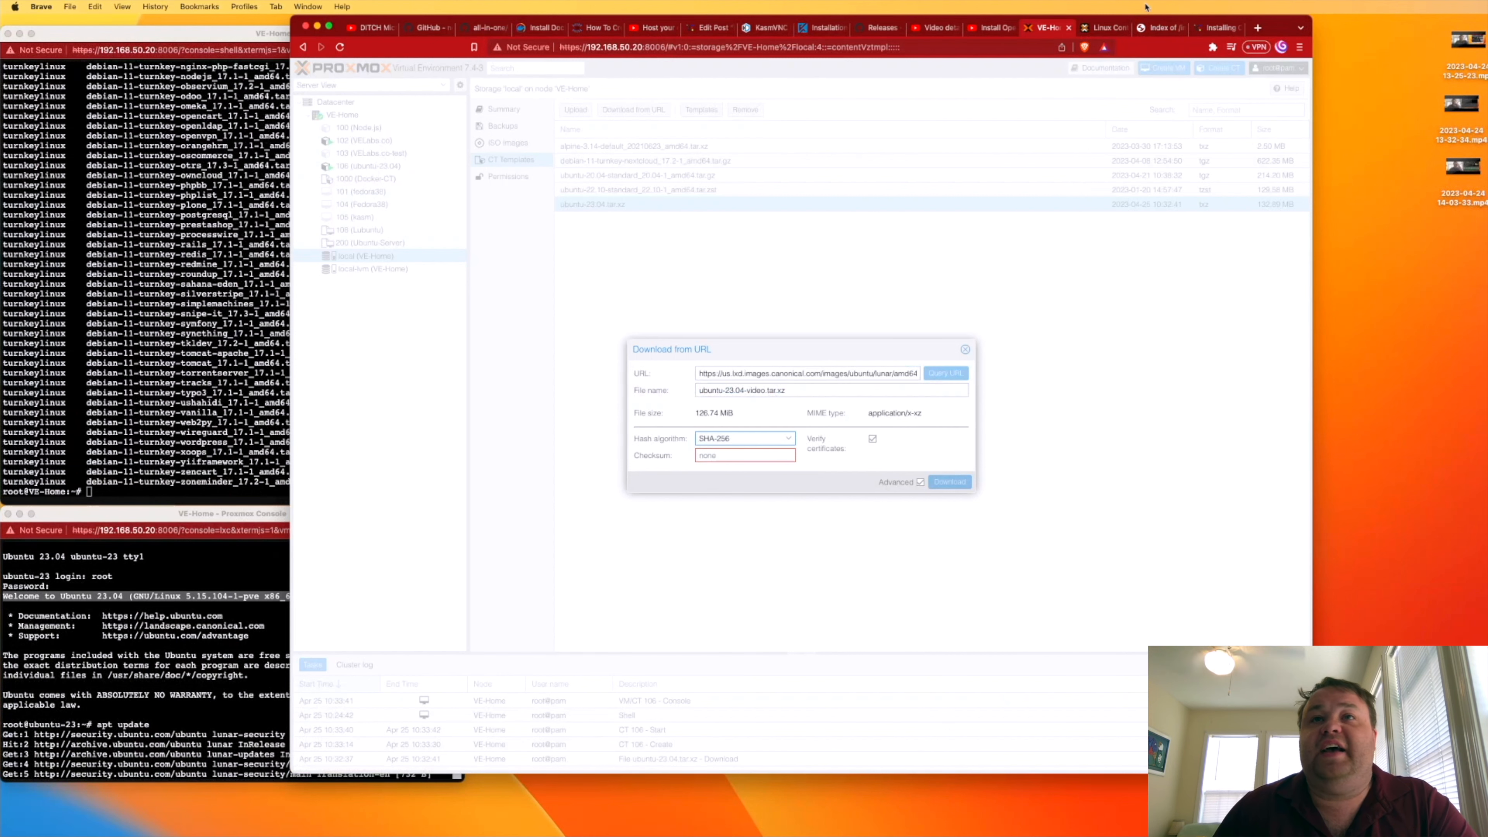
{"action": "left_click", "coordinate": [1151, 30]}
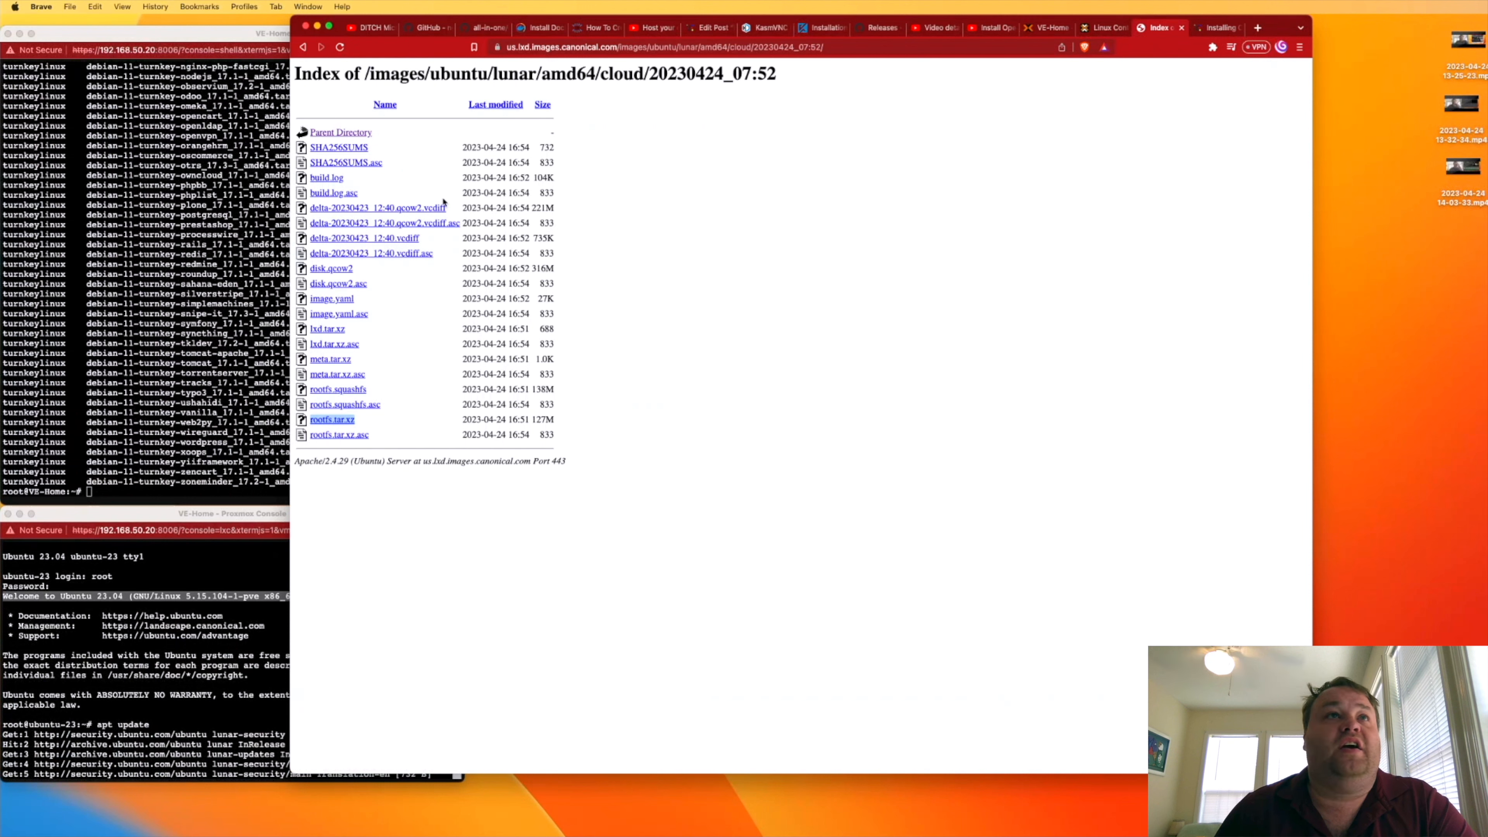
{"action": "left_click", "coordinate": [323, 149]}
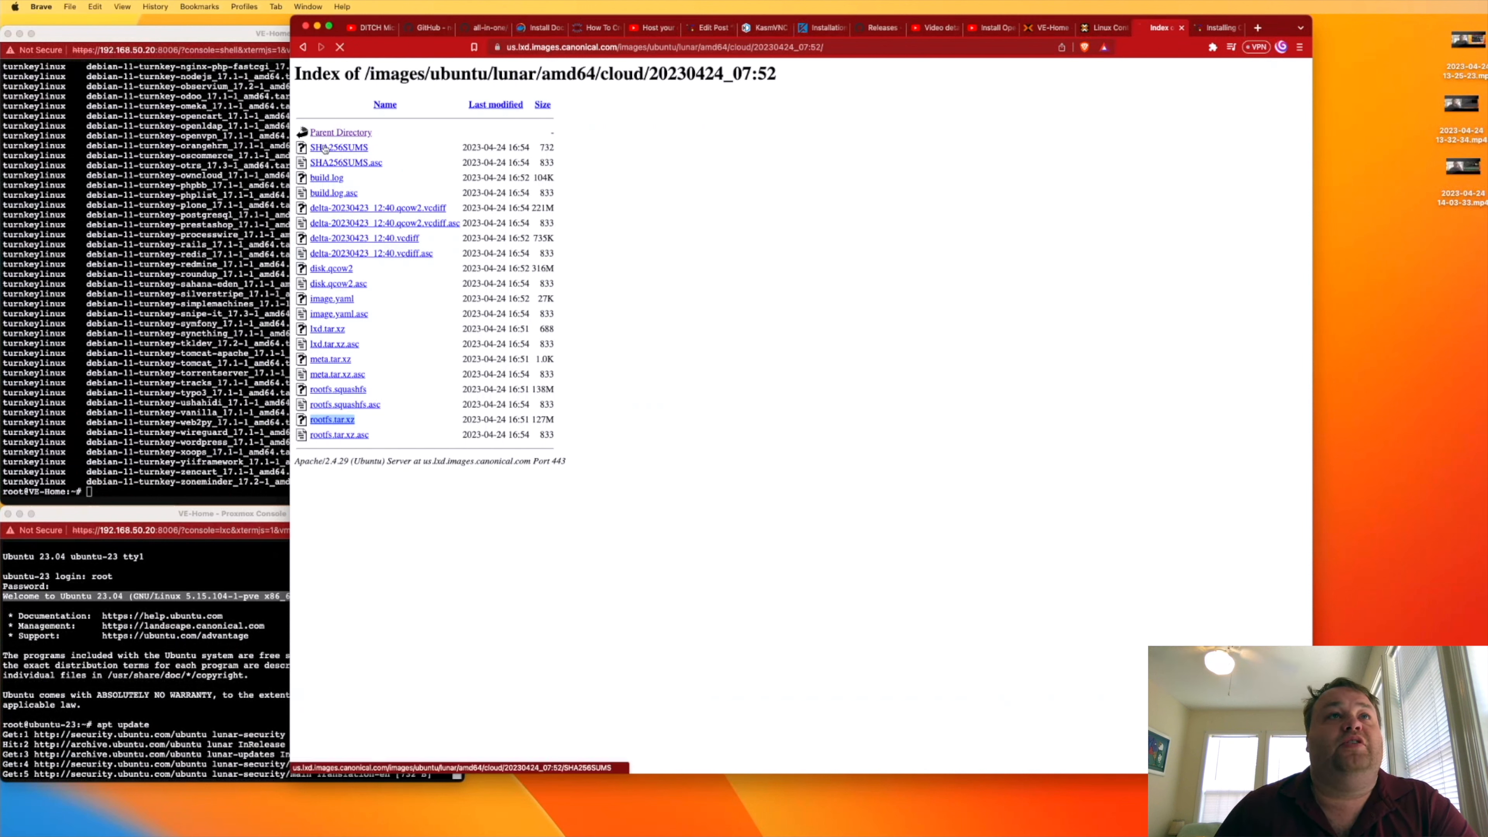
{"action": "left_click", "coordinate": [303, 47]}
{"action": "left_click", "coordinate": [335, 149]}
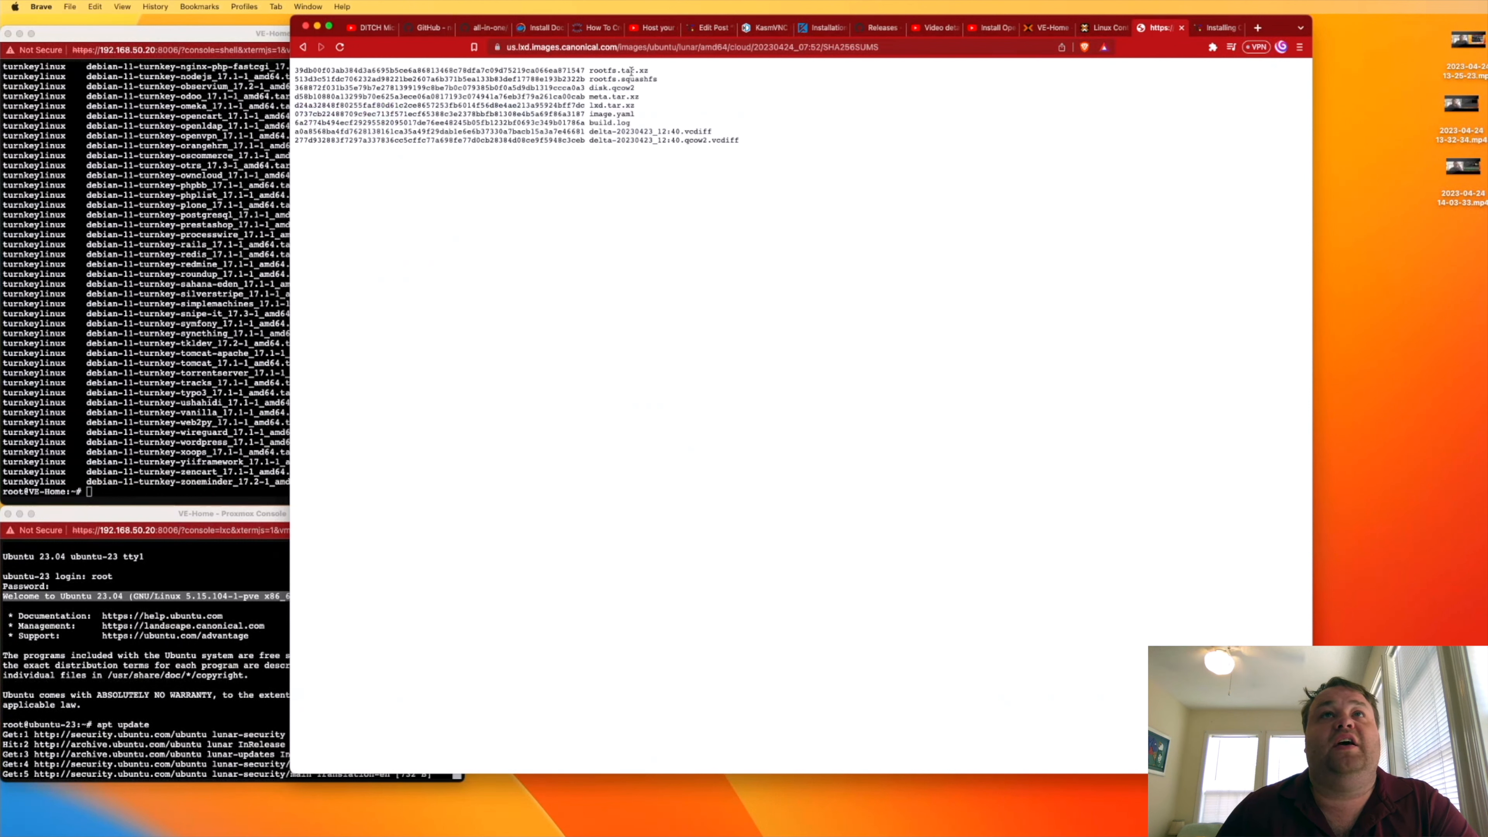
{"action": "left_click_drag", "start_coordinate": [585, 71], "coordinate": [296, 69]}
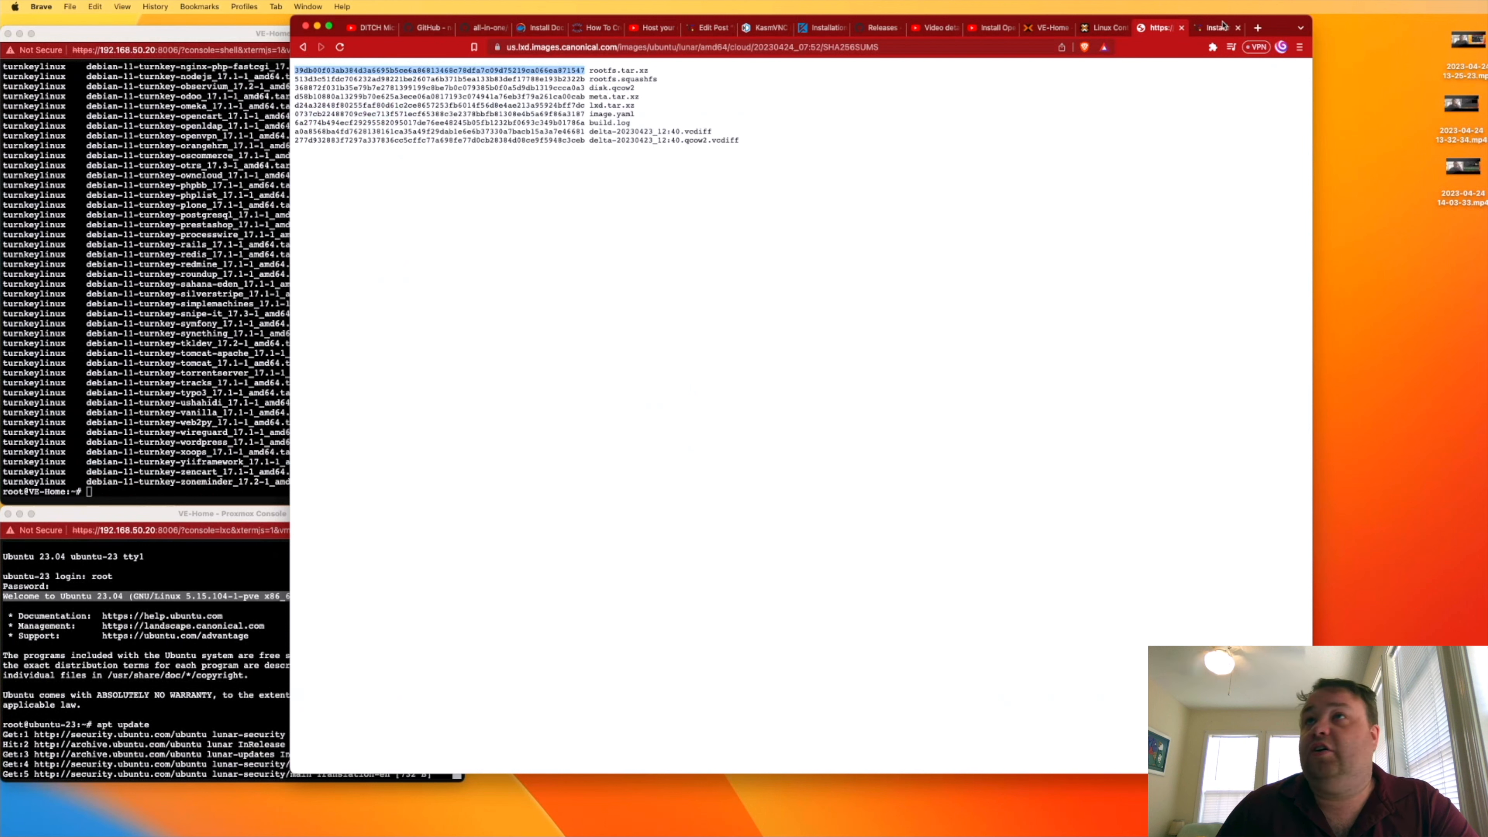
Step: Paste the copied checksum into the Proxmox template download, run the download, and close its task output
{"action": "left_click", "coordinate": [1049, 28]}
{"action": "left_click", "coordinate": [712, 456]}
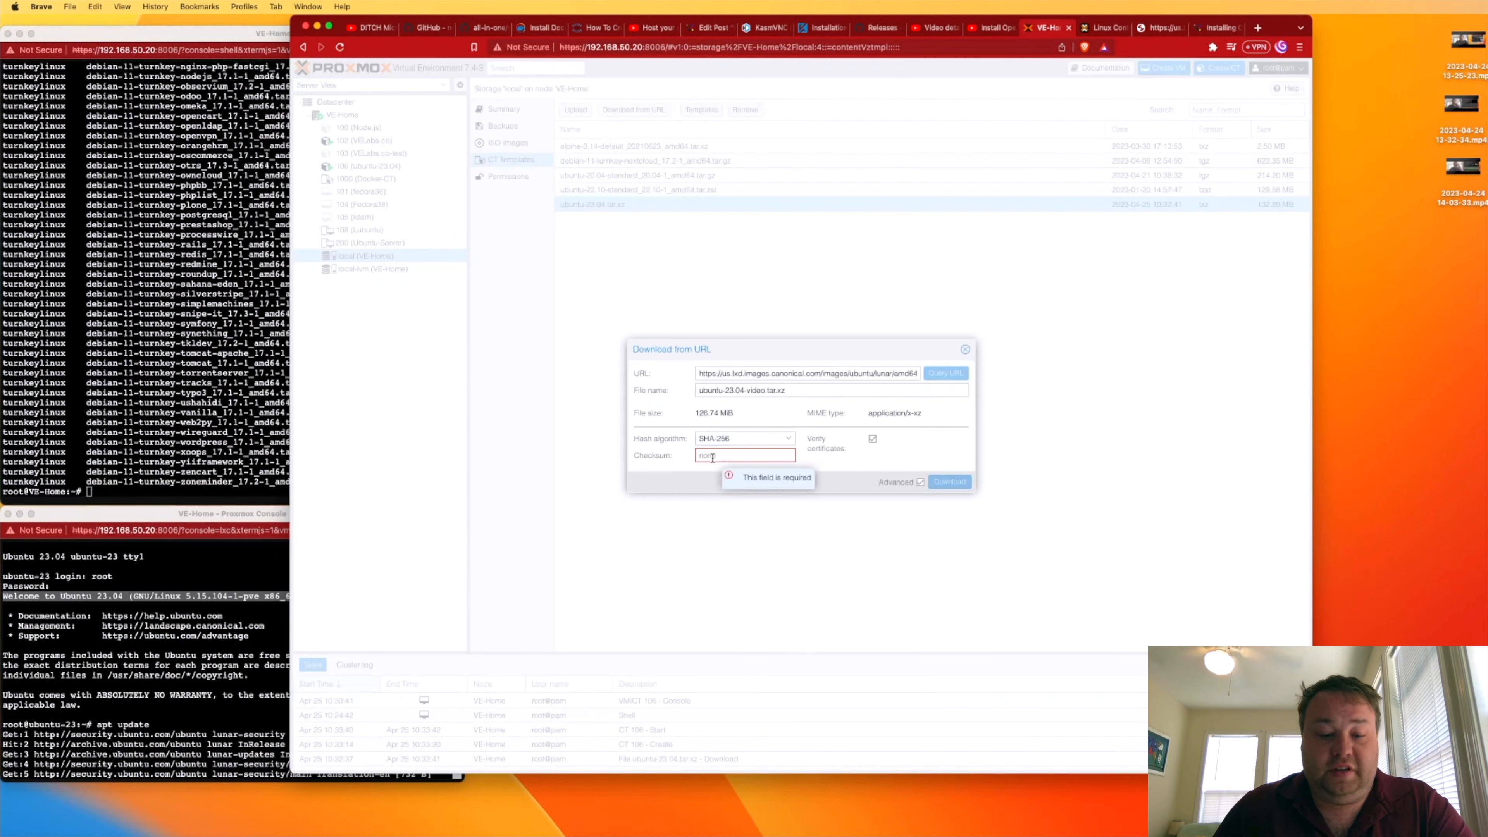
{"action": "key", "text": "super+v"}
{"action": "left_click", "coordinate": [949, 481]}
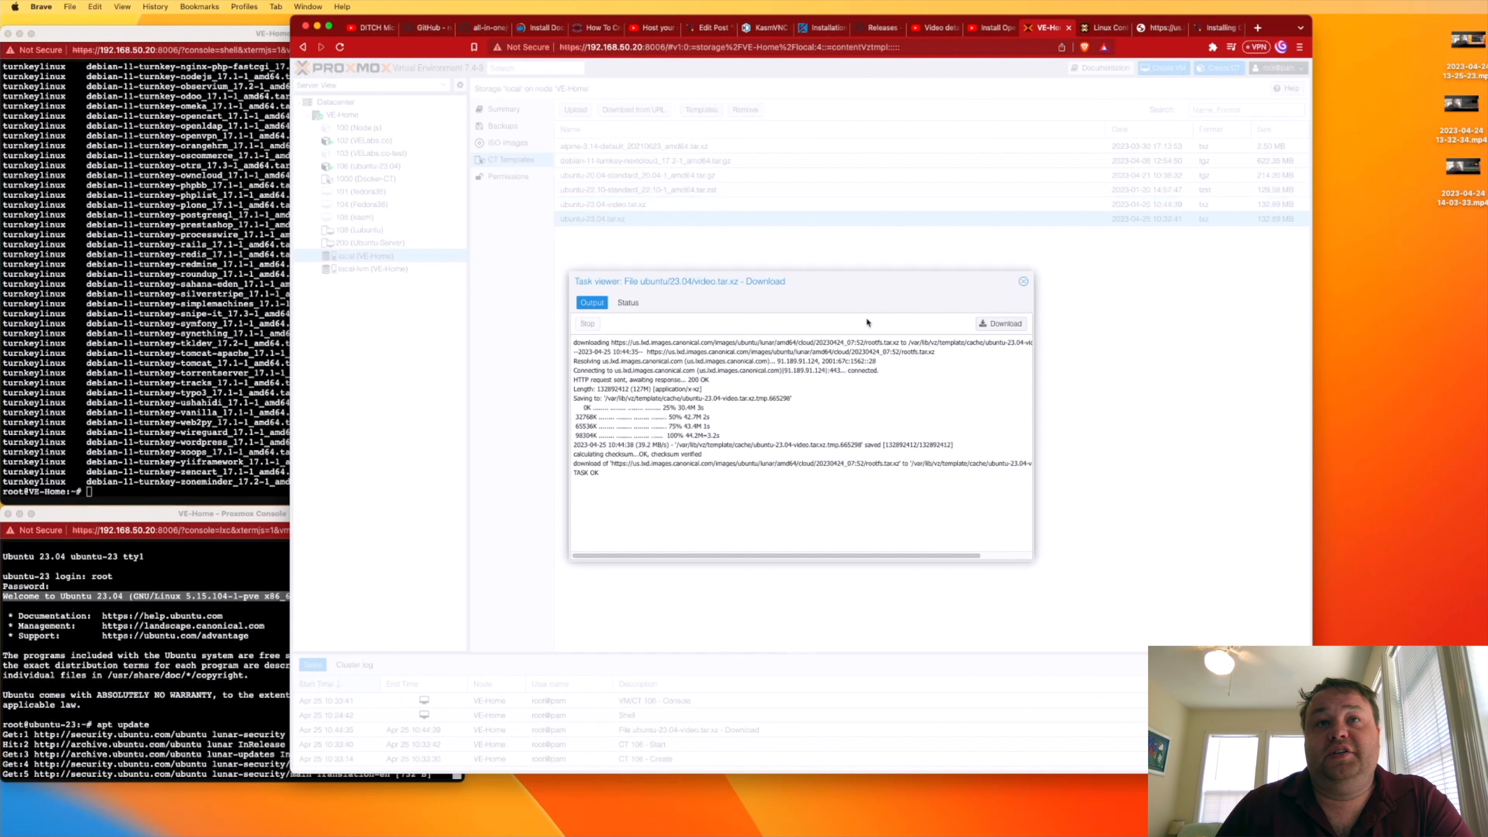
{"action": "left_click", "coordinate": [1023, 281]}
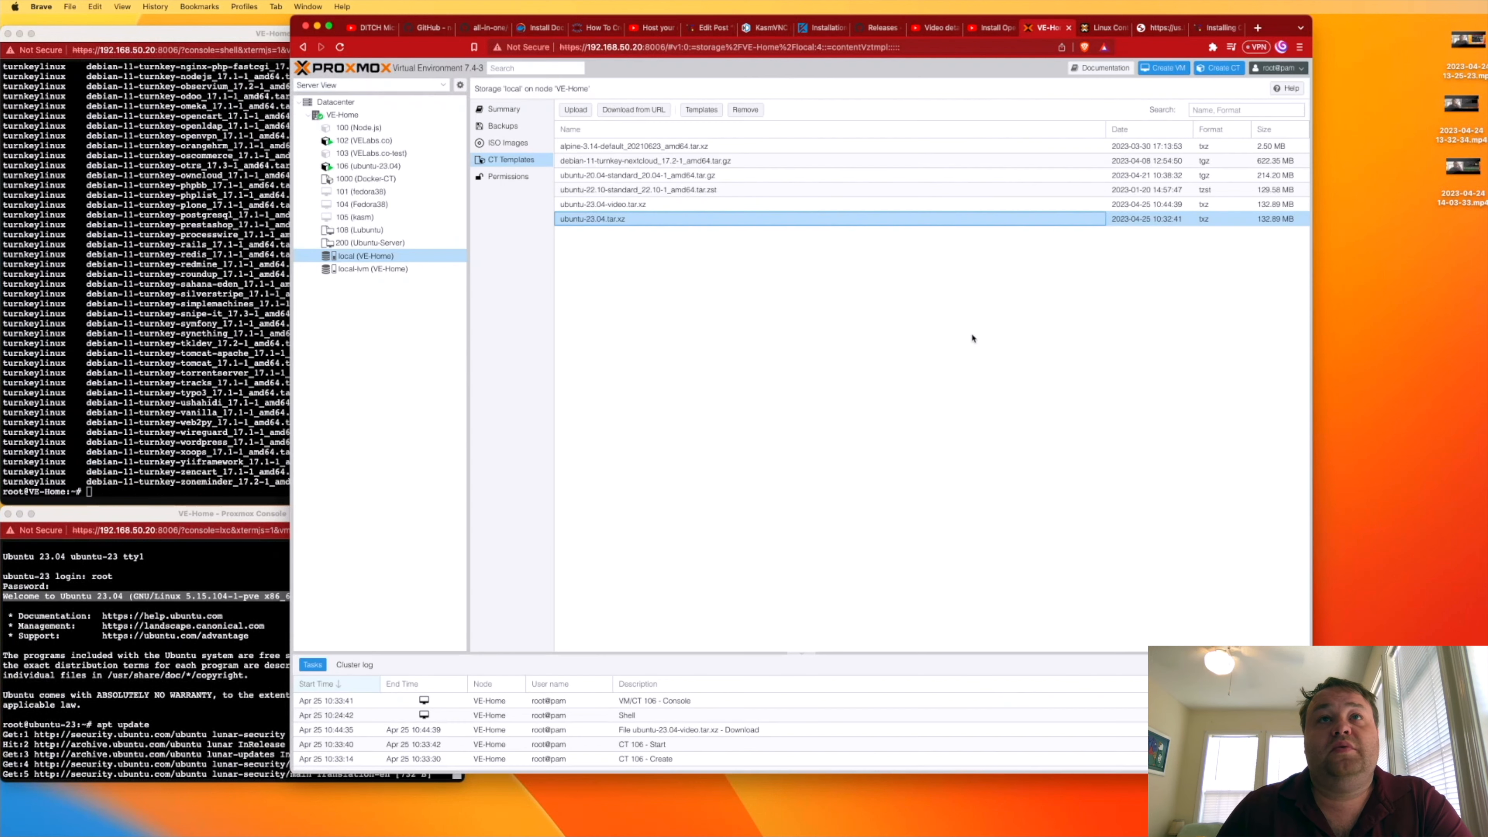
Step: Start creating a new LXC container on VE-Home with the hostname ubuntu23video
{"action": "left_click", "coordinate": [616, 204]}
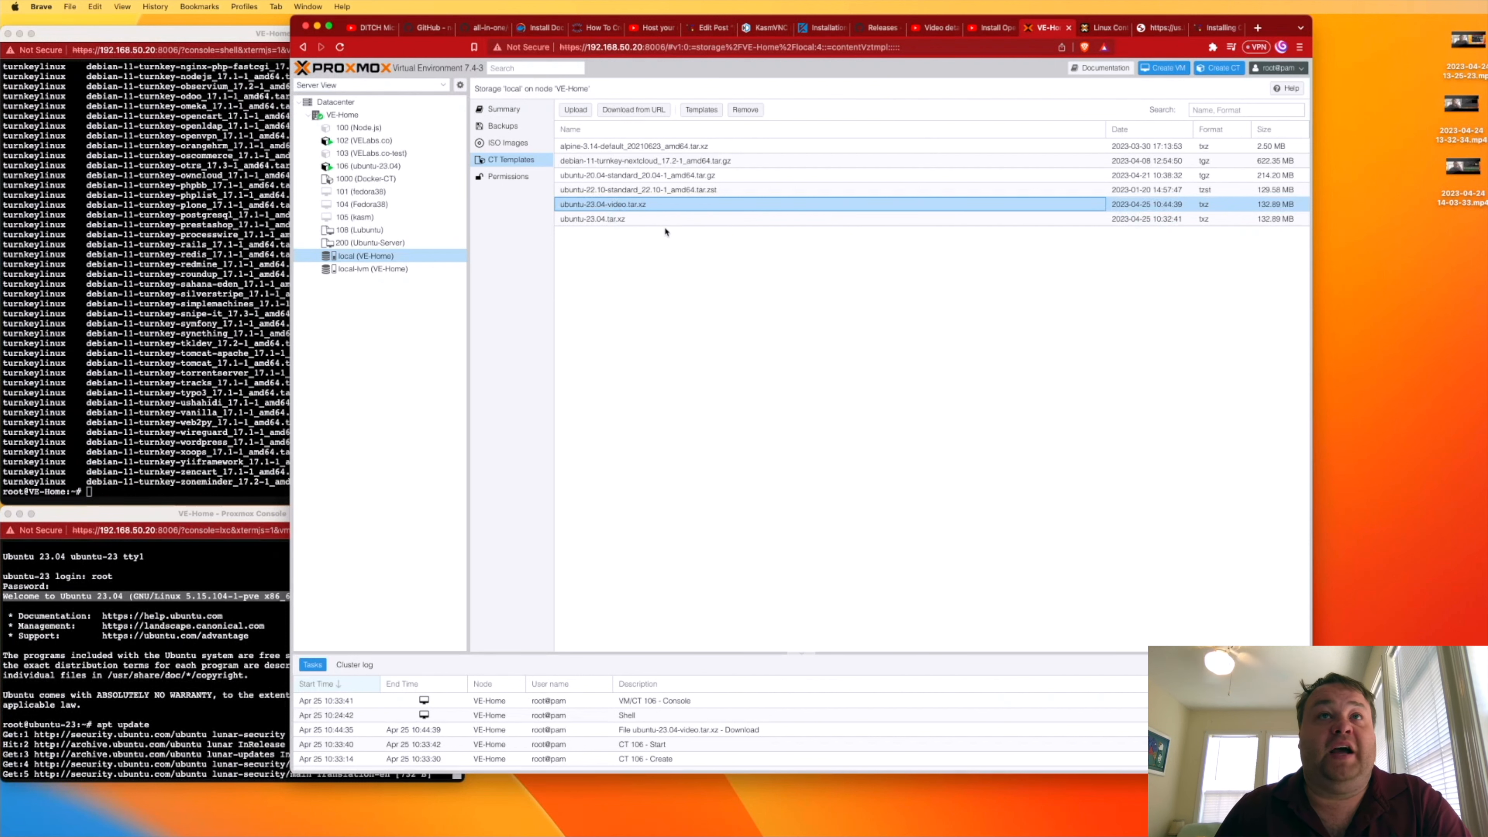
{"action": "left_click", "coordinate": [1219, 68]}
{"action": "left_click_drag", "start_coordinate": [841, 278], "coordinate": [805, 281]}
{"action": "left_click", "coordinate": [696, 358]}
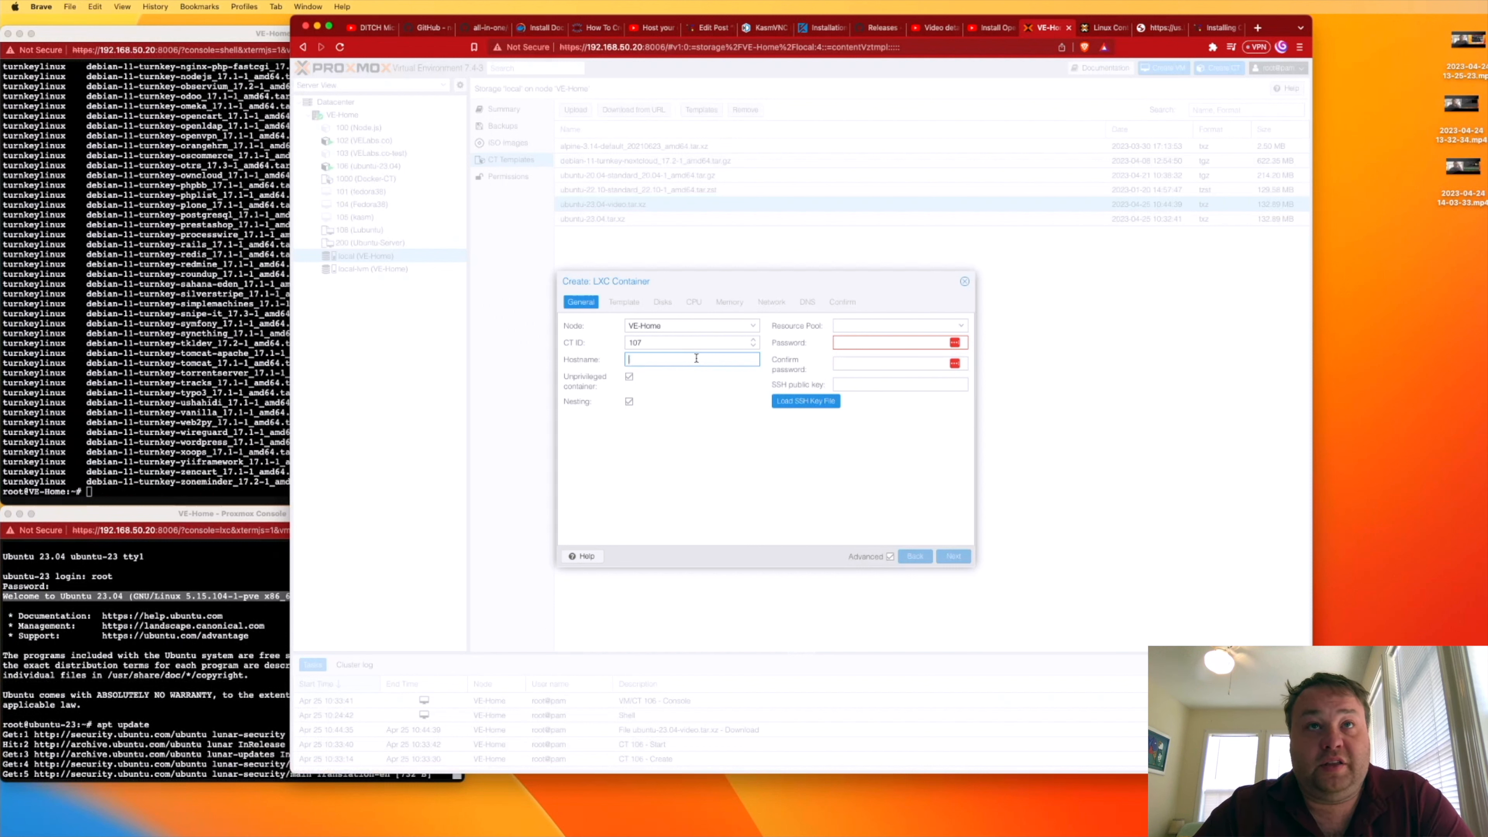
{"action": "type", "text": "ubuntu23video"}
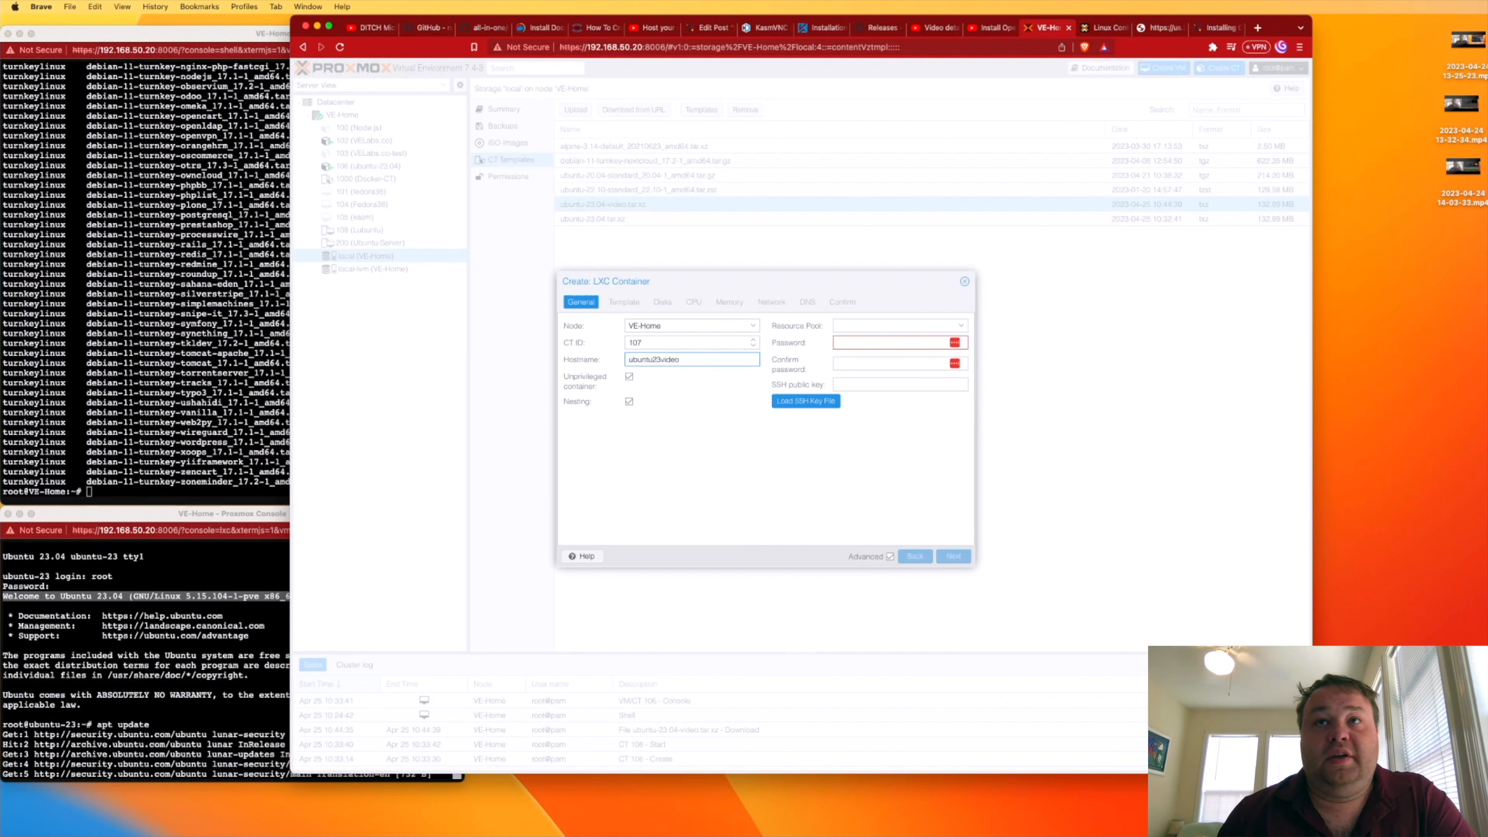
Step: Enter and confirm the container's password, and proceed to the template settings
{"action": "left_click", "coordinate": [849, 344]}
{"action": "type", "text": "••••••"}
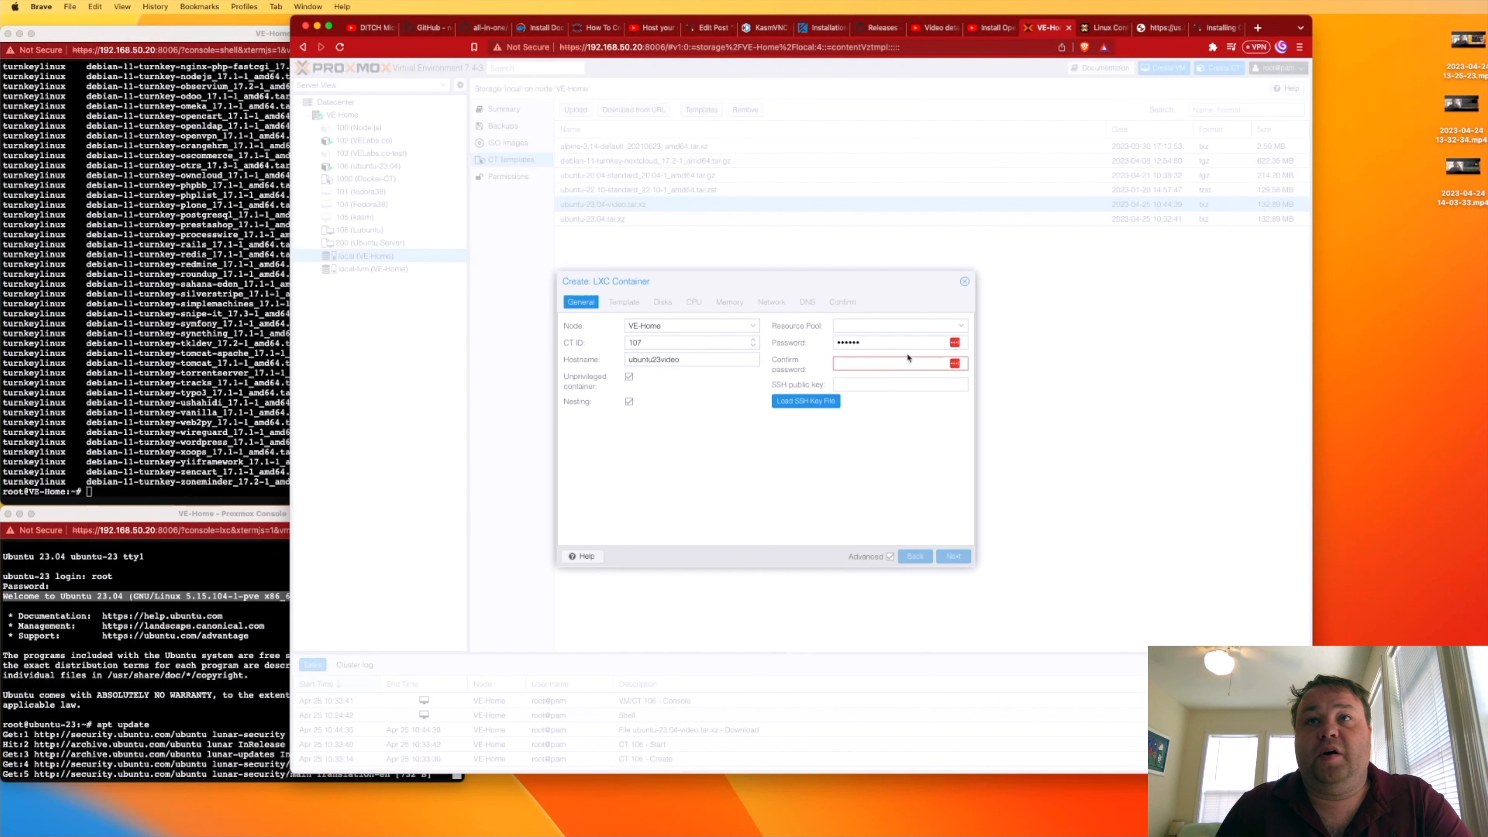
{"action": "left_click", "coordinate": [911, 364]}
{"action": "type", "text": "••••••"}
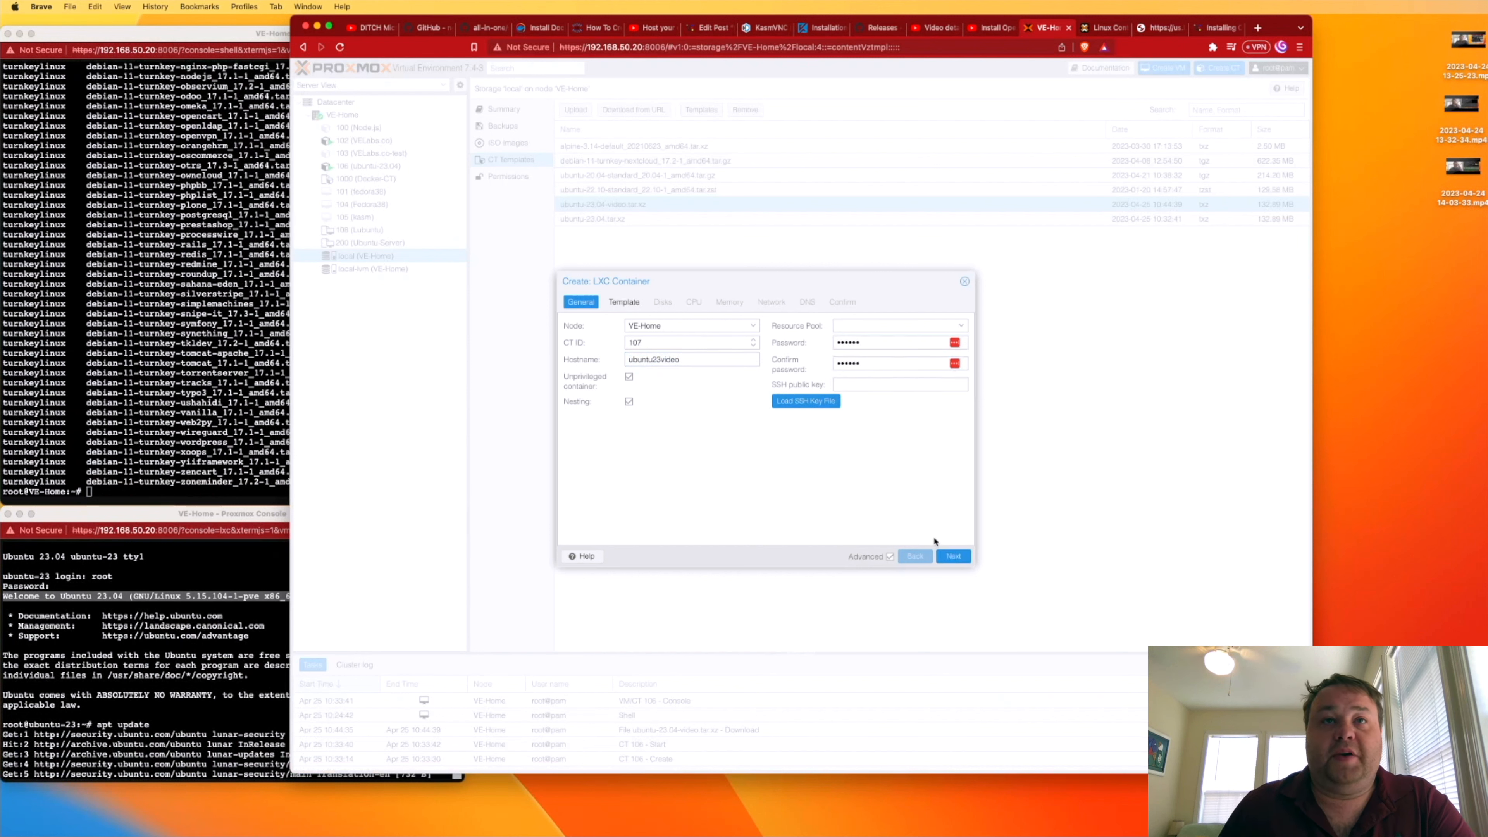
{"action": "left_click", "coordinate": [959, 556]}
Step: Choose ubuntu-23.04-video.tar.xz as the container template, declining the offer to save the password in LastPass
{"action": "left_click", "coordinate": [726, 343]}
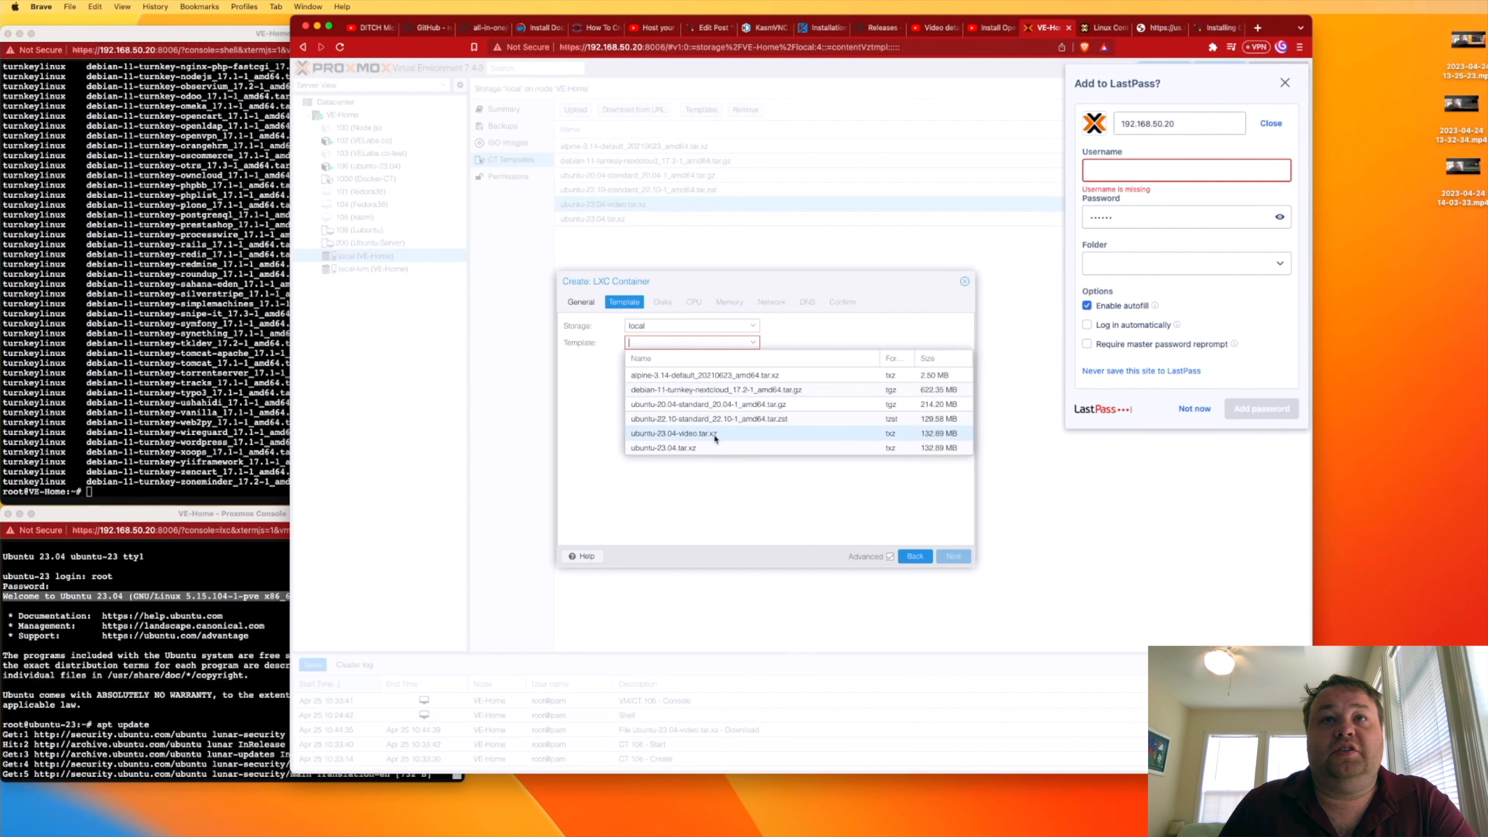
{"action": "left_click", "coordinate": [707, 430]}
{"action": "left_click", "coordinate": [1194, 409]}
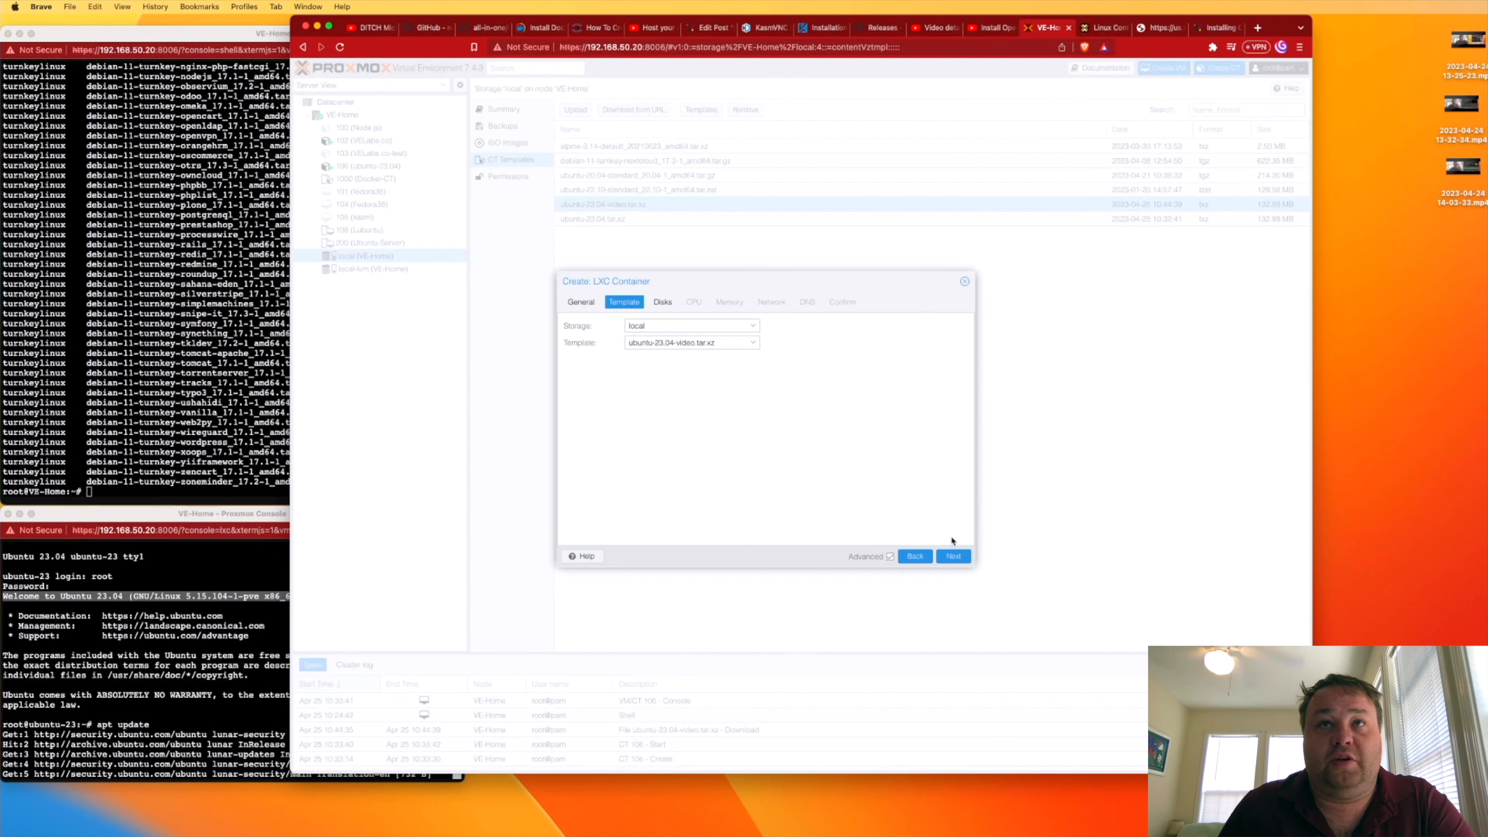
{"action": "left_click", "coordinate": [953, 556]}
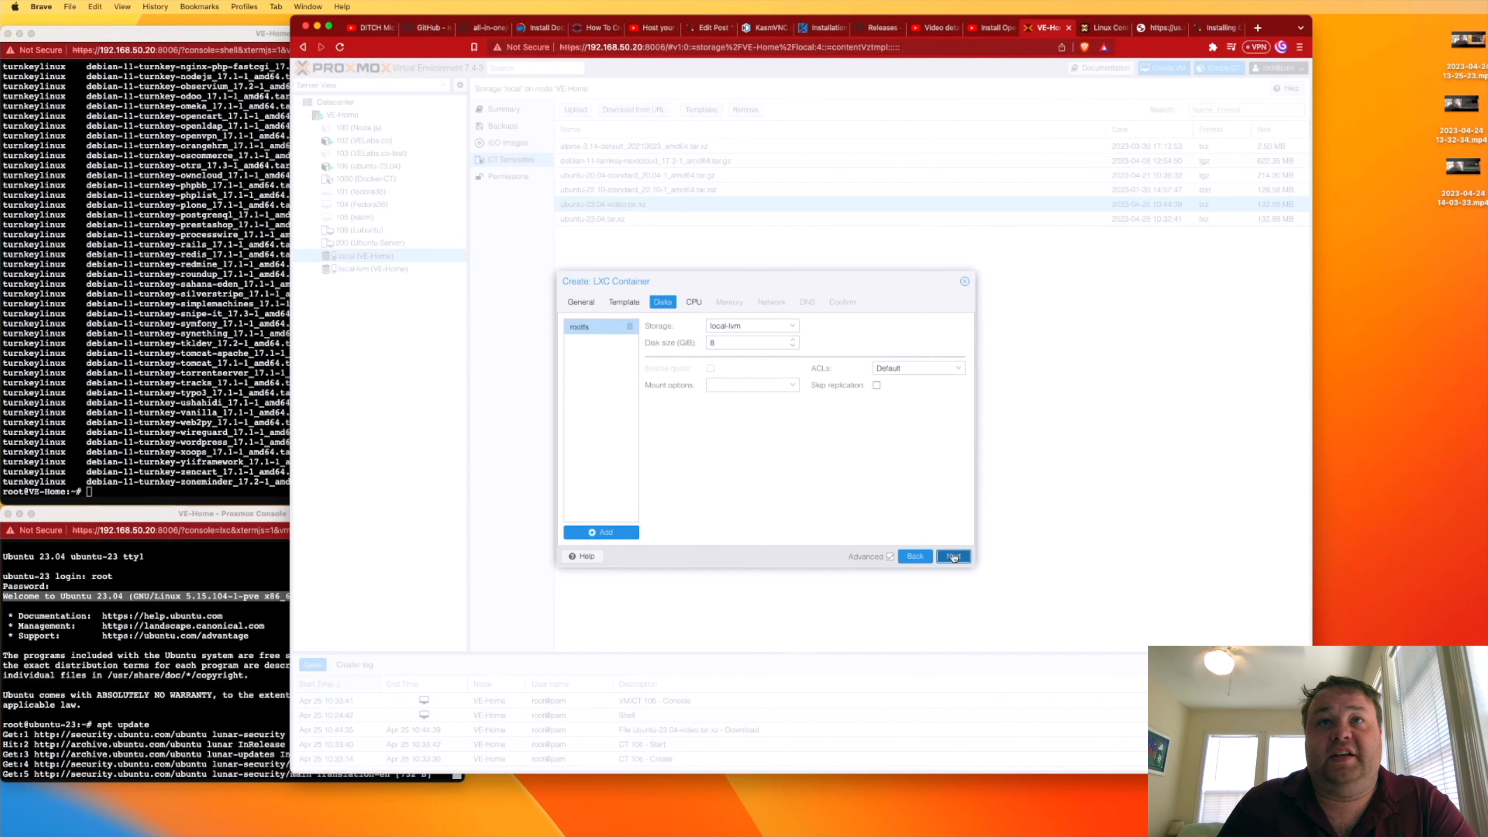
Step: Keep the default disk, CPU and memory settings, and set the container's IPv4 to DHCP
{"action": "left_click", "coordinate": [953, 556]}
{"action": "left_click", "coordinate": [953, 556]}
{"action": "left_click", "coordinate": [953, 556]}
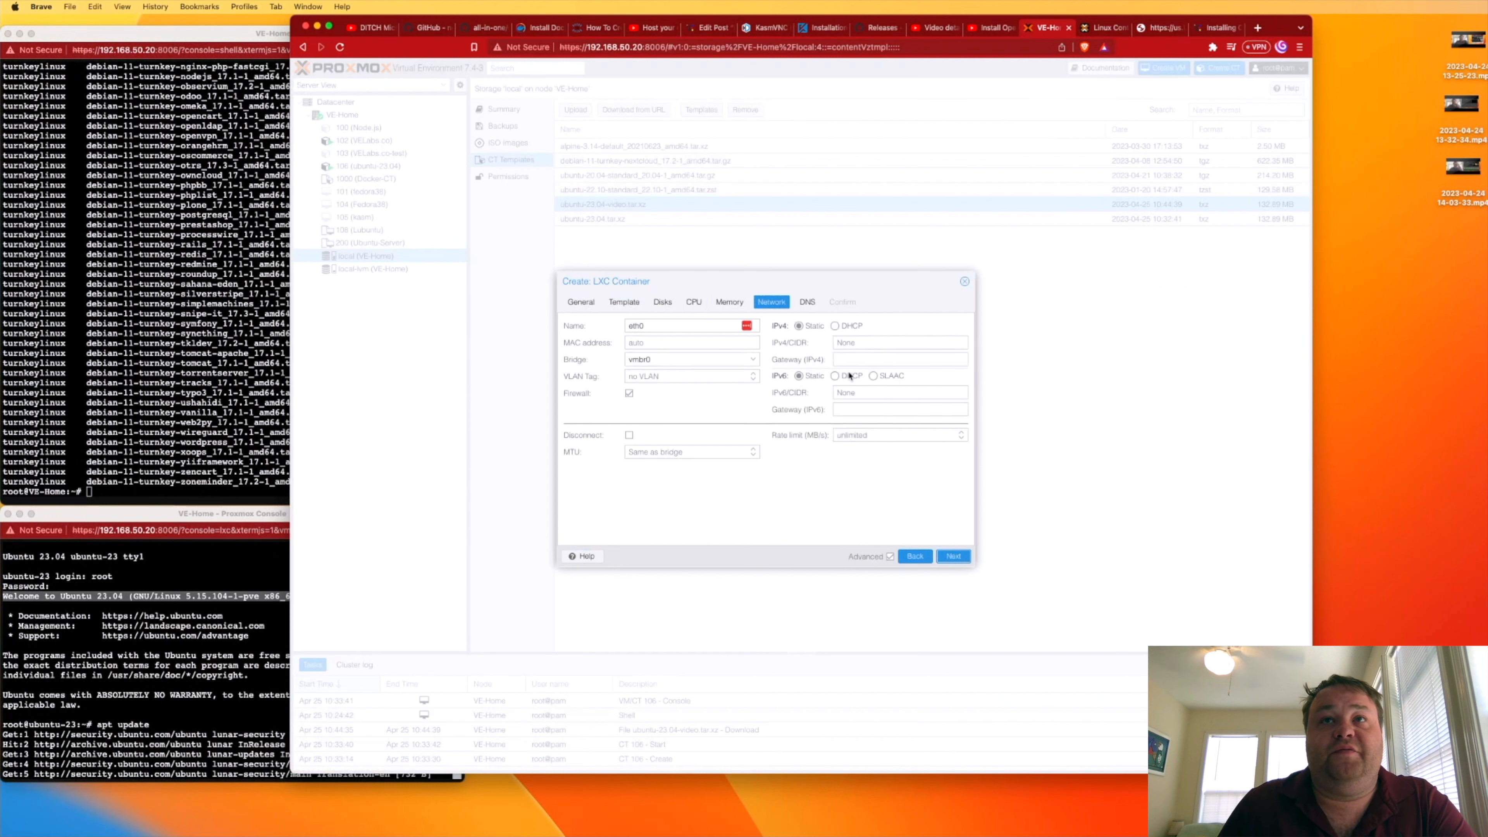
{"action": "left_click", "coordinate": [834, 327]}
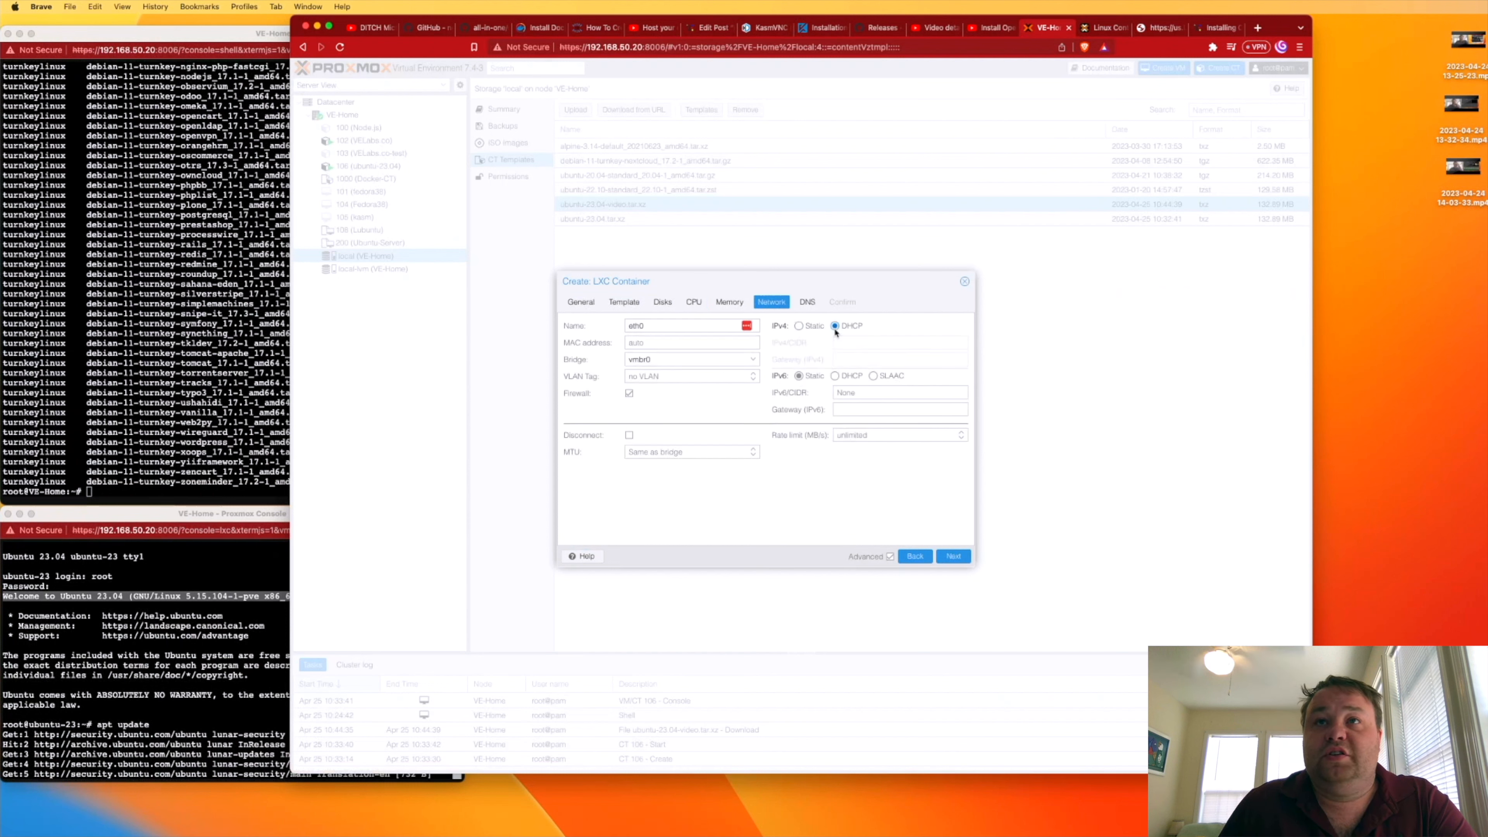
Step: Keep the default DNS settings and finish creating the container
{"action": "left_click", "coordinate": [953, 556]}
{"action": "left_click", "coordinate": [953, 557]}
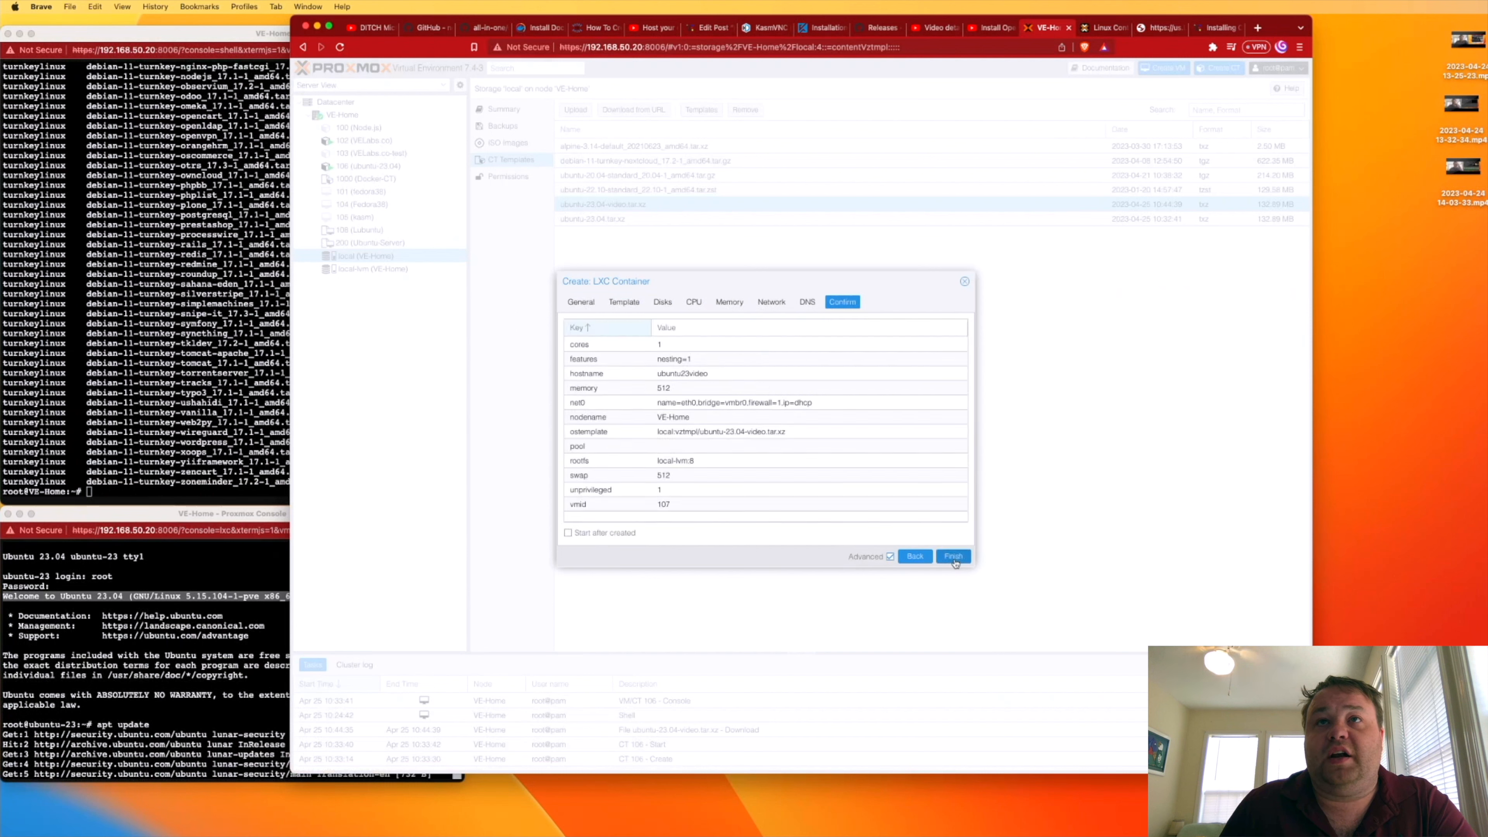
{"action": "left_click", "coordinate": [954, 556]}
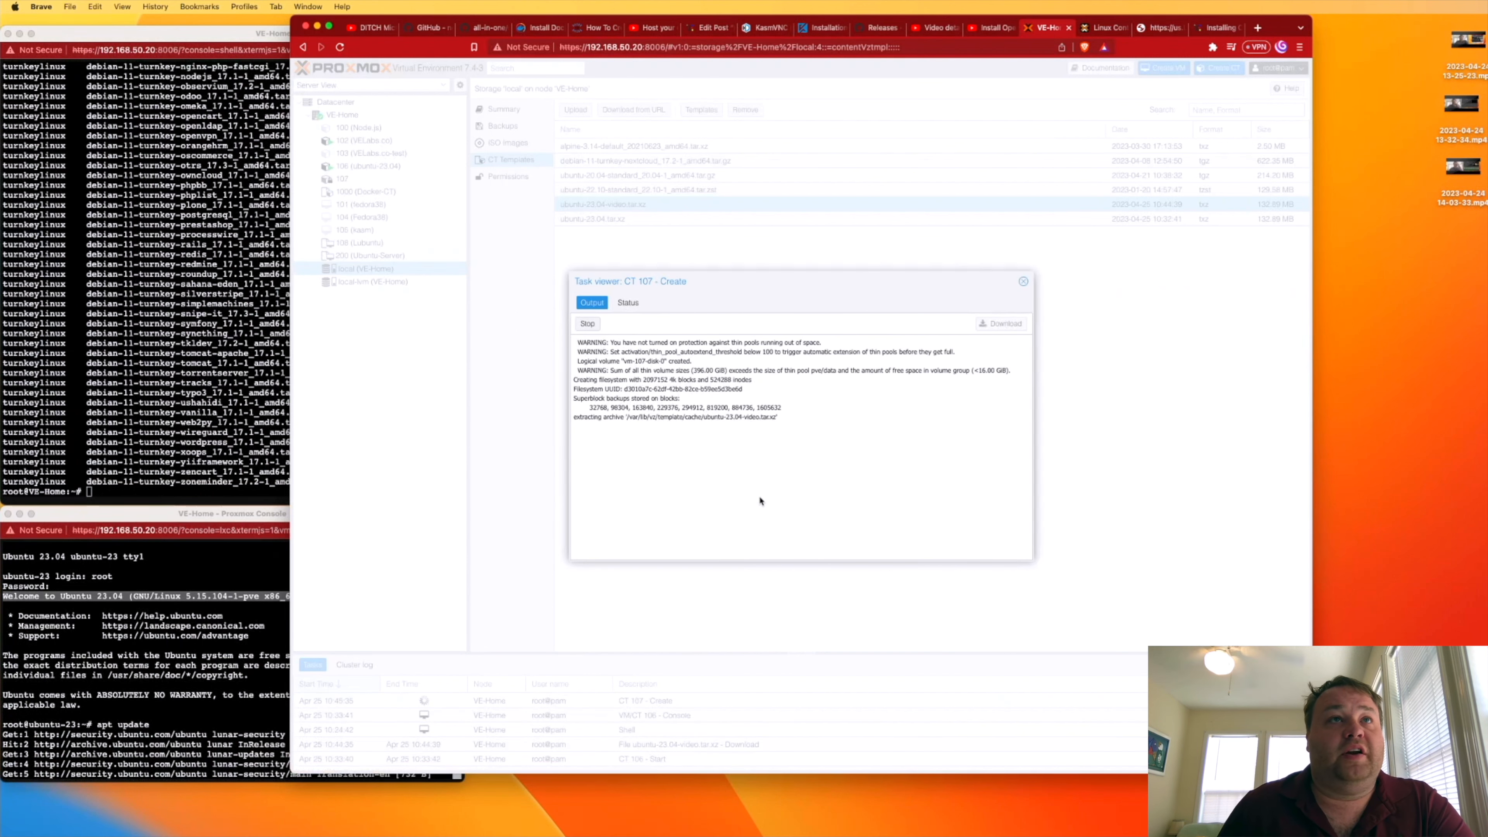
Step: Dismiss the container creation output, and start container 107 (ubuntu23video) with its console open
{"action": "triple_click", "coordinate": [623, 511]}
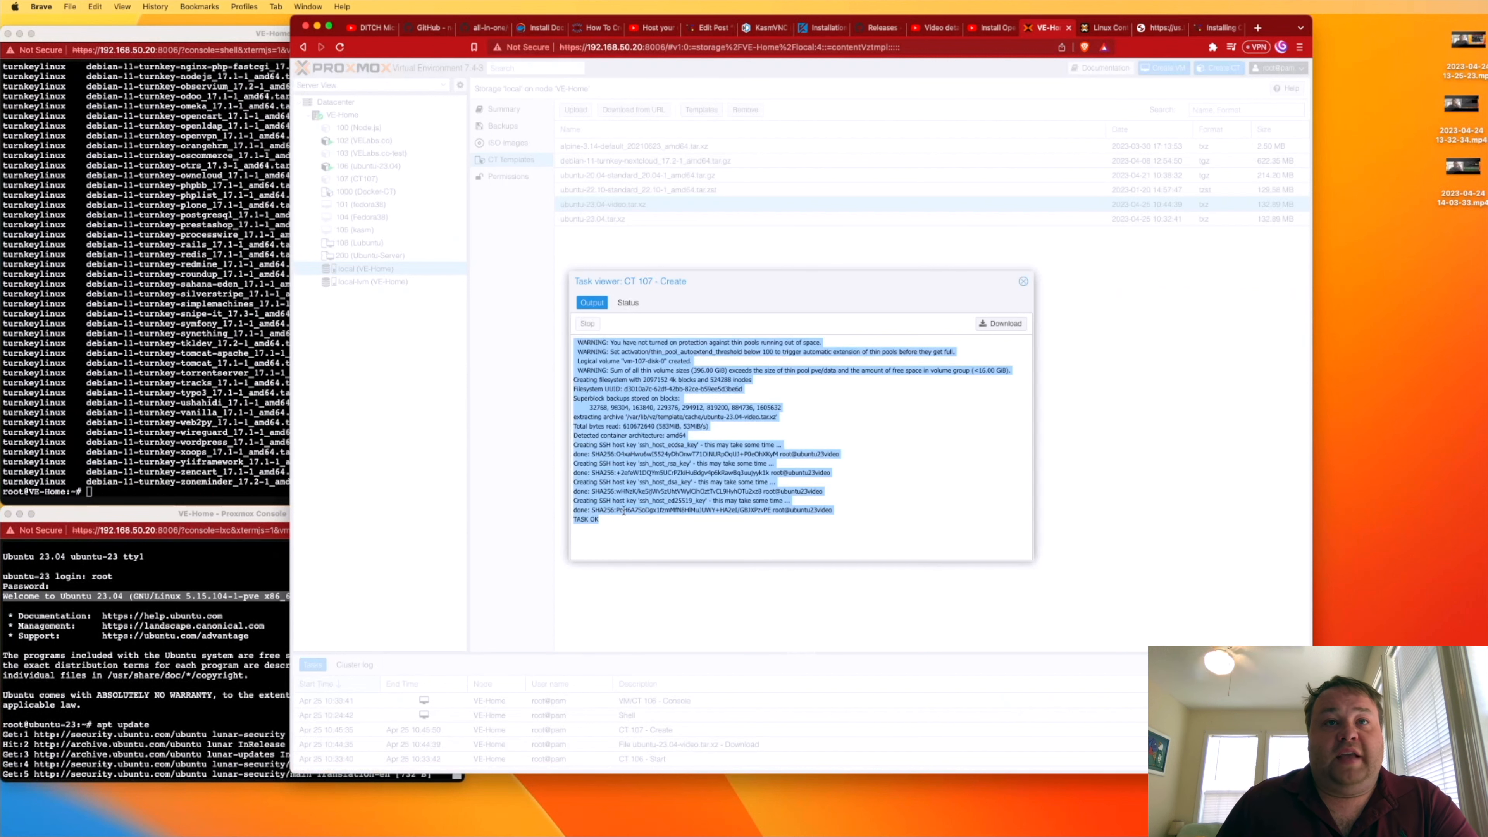
{"action": "left_click", "coordinate": [1023, 282]}
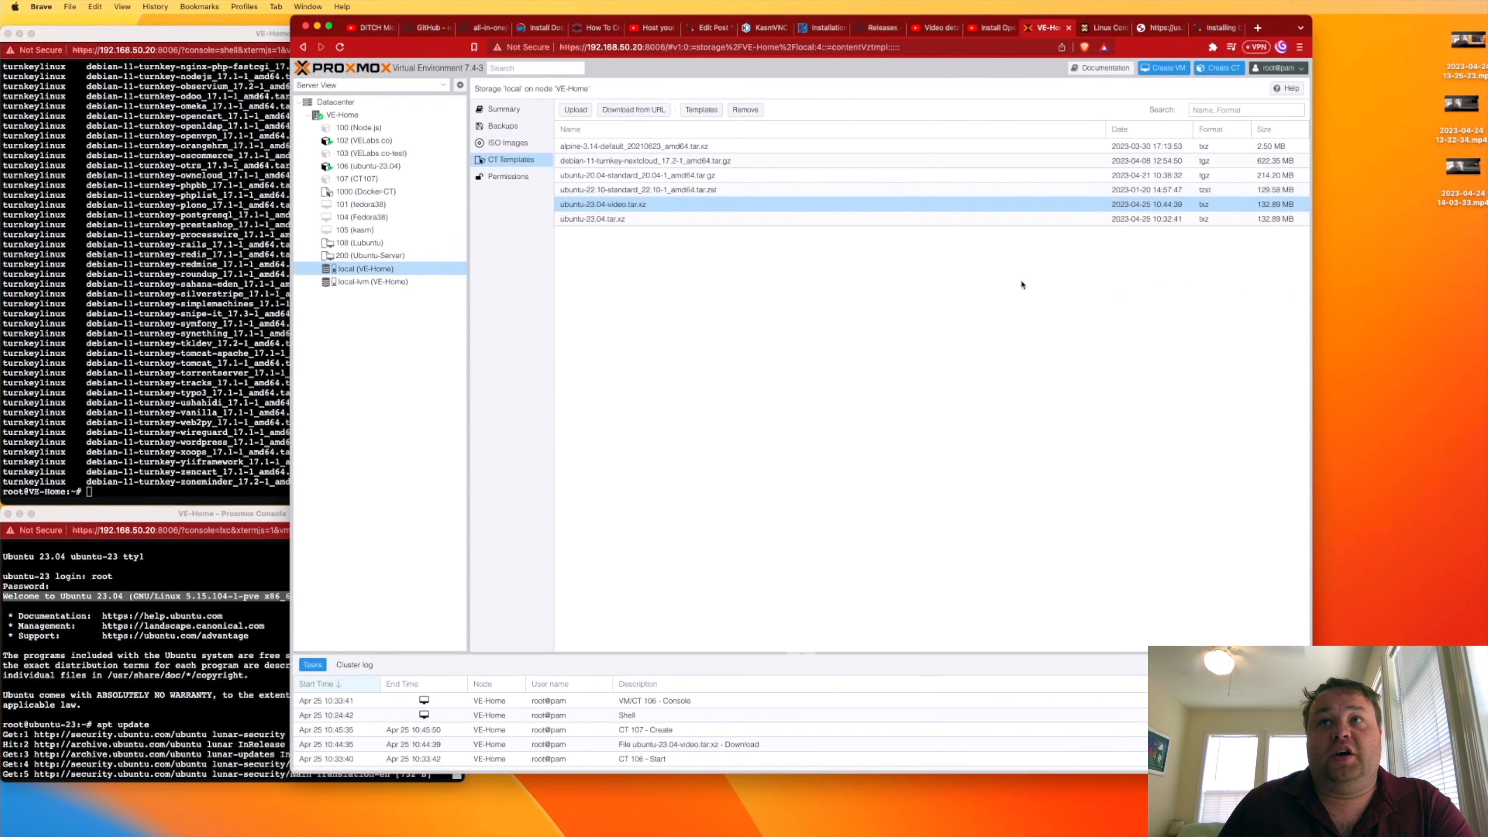
{"action": "left_click", "coordinate": [422, 178]}
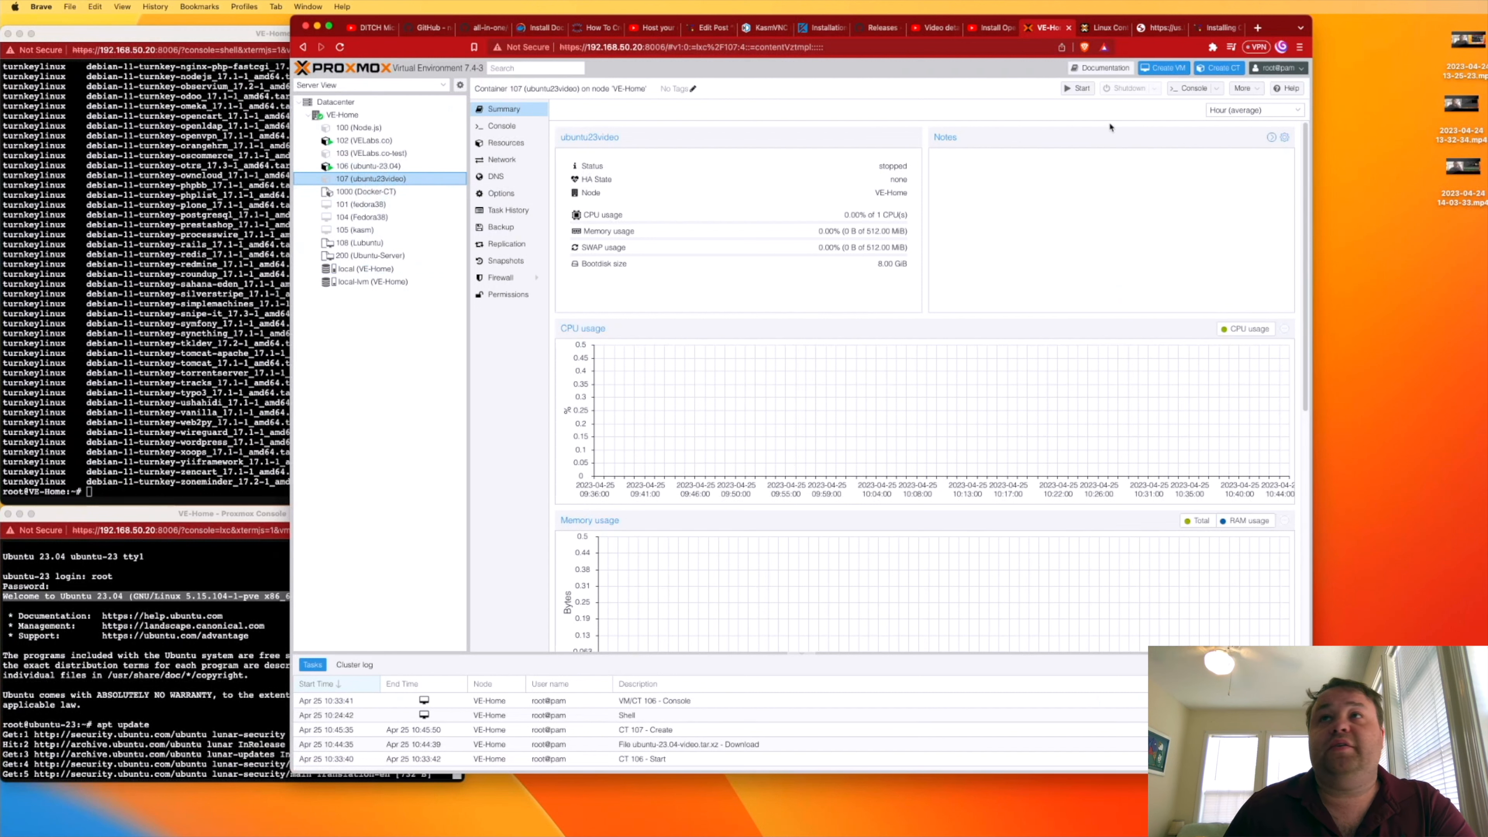
{"action": "left_click", "coordinate": [1092, 89]}
{"action": "left_click", "coordinate": [1192, 88]}
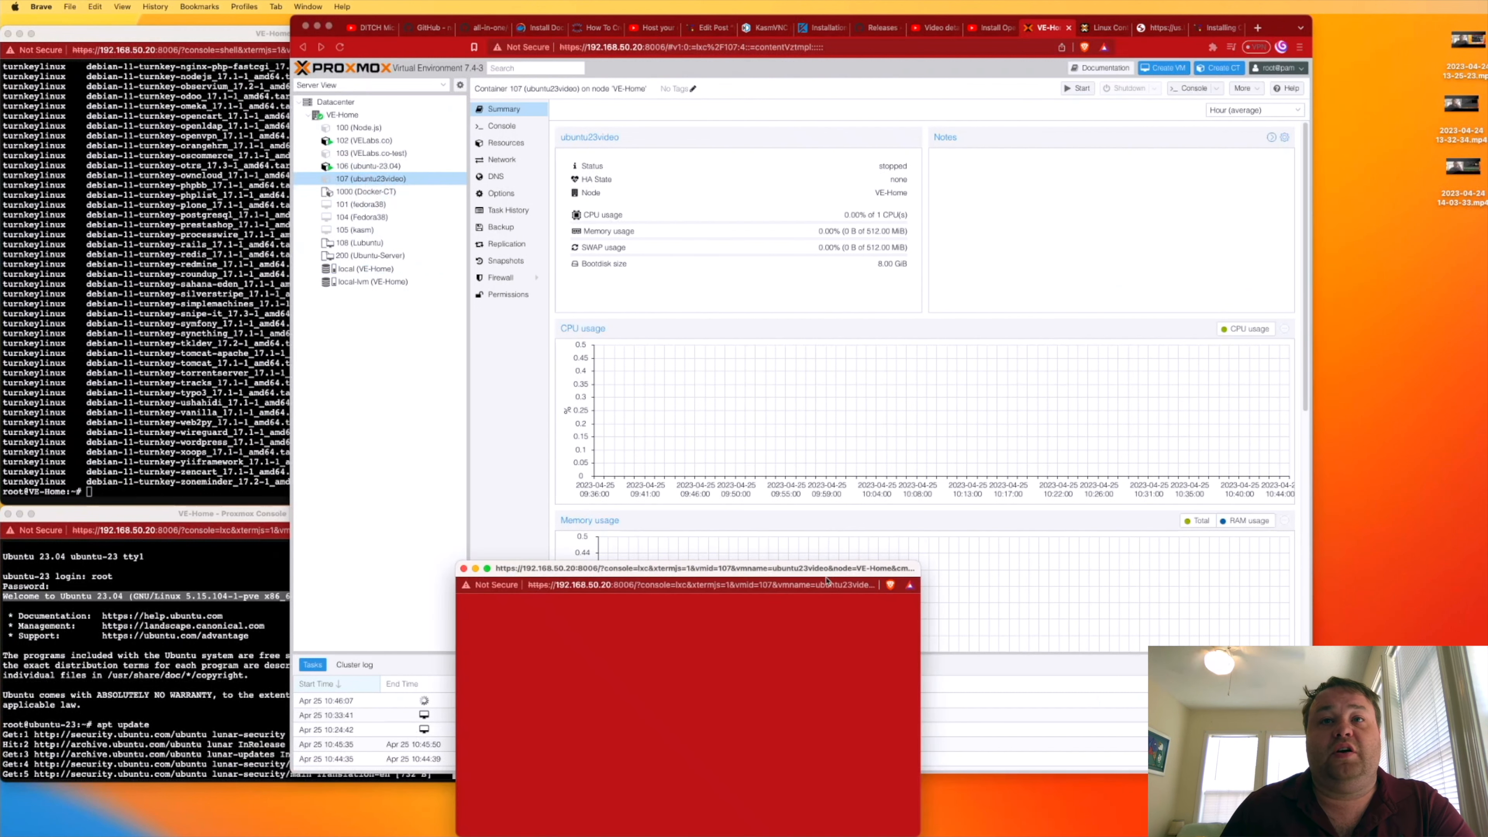
{"action": "left_click_drag", "start_coordinate": [831, 573], "coordinate": [831, 305]}
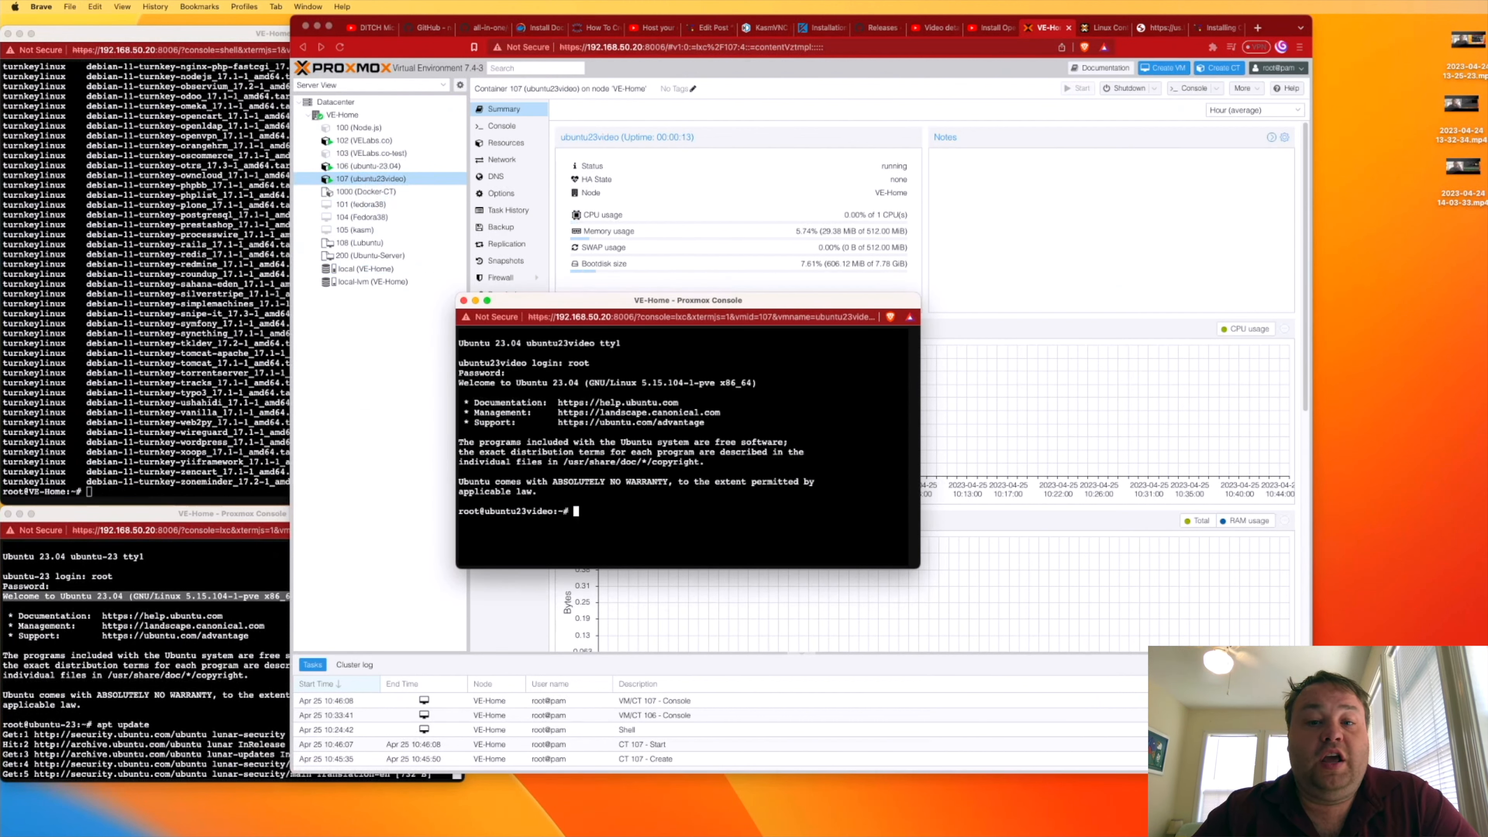
Step: Refresh the package lists in the ubuntu23video console with apt update and upgrade the packages with apt upgrade -y
{"action": "type", "text": "ap"}
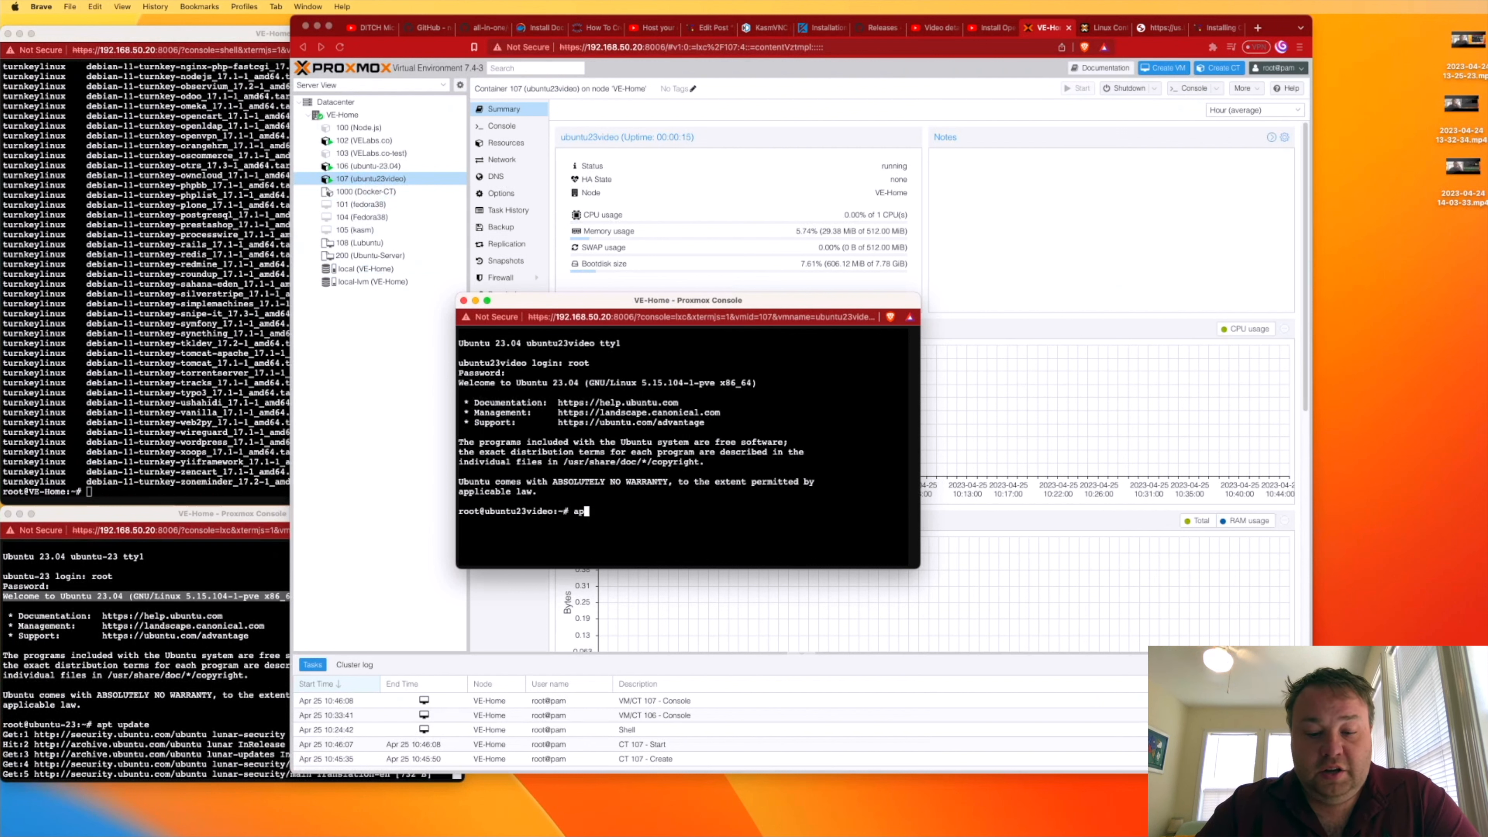
{"action": "type", "text": "t update"}
{"action": "key", "text": "Return"}
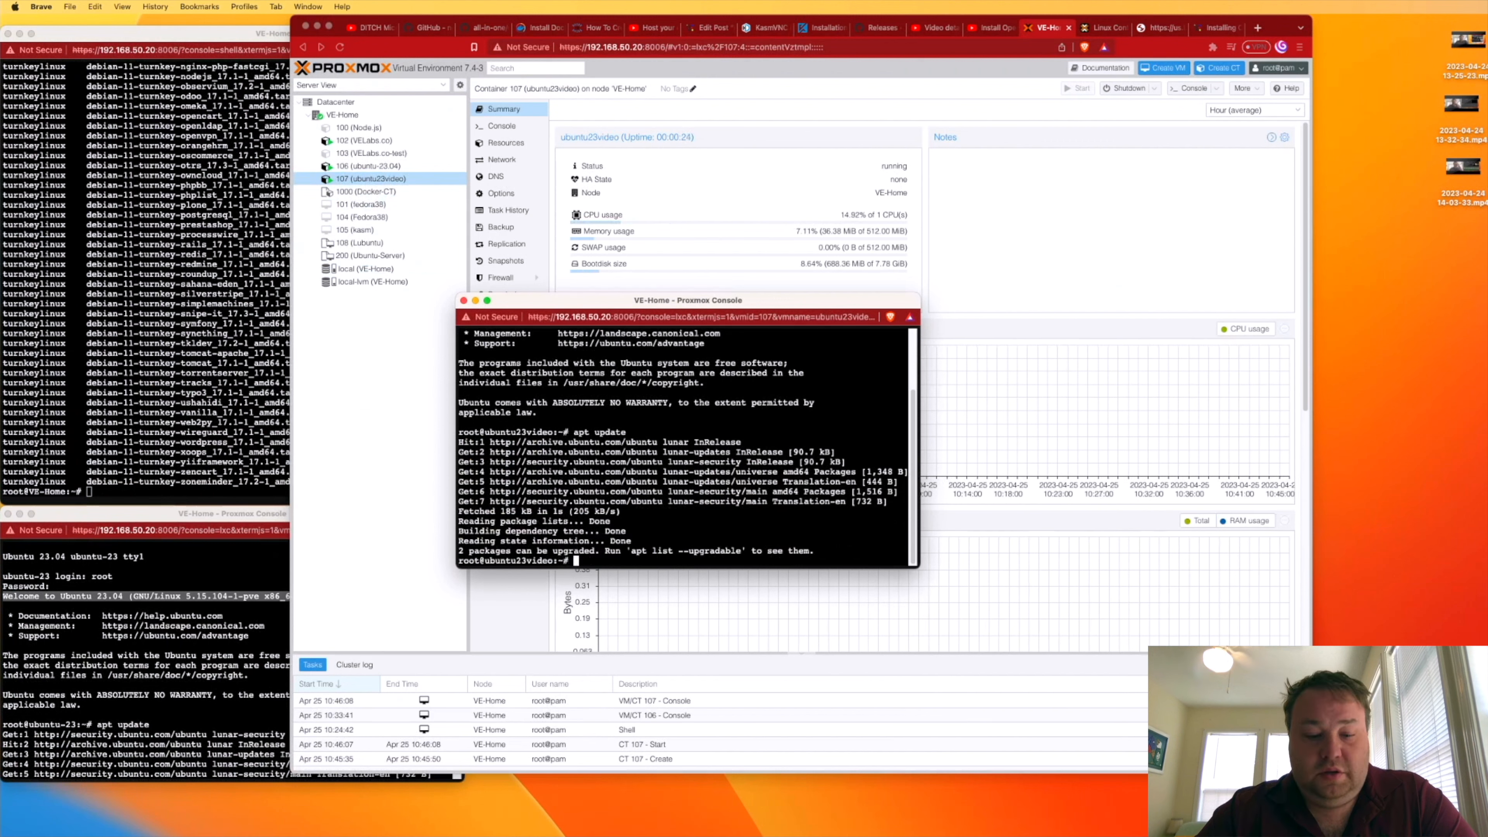
{"action": "type", "text": "apt upgrade -y"}
{"action": "key", "text": "Return"}
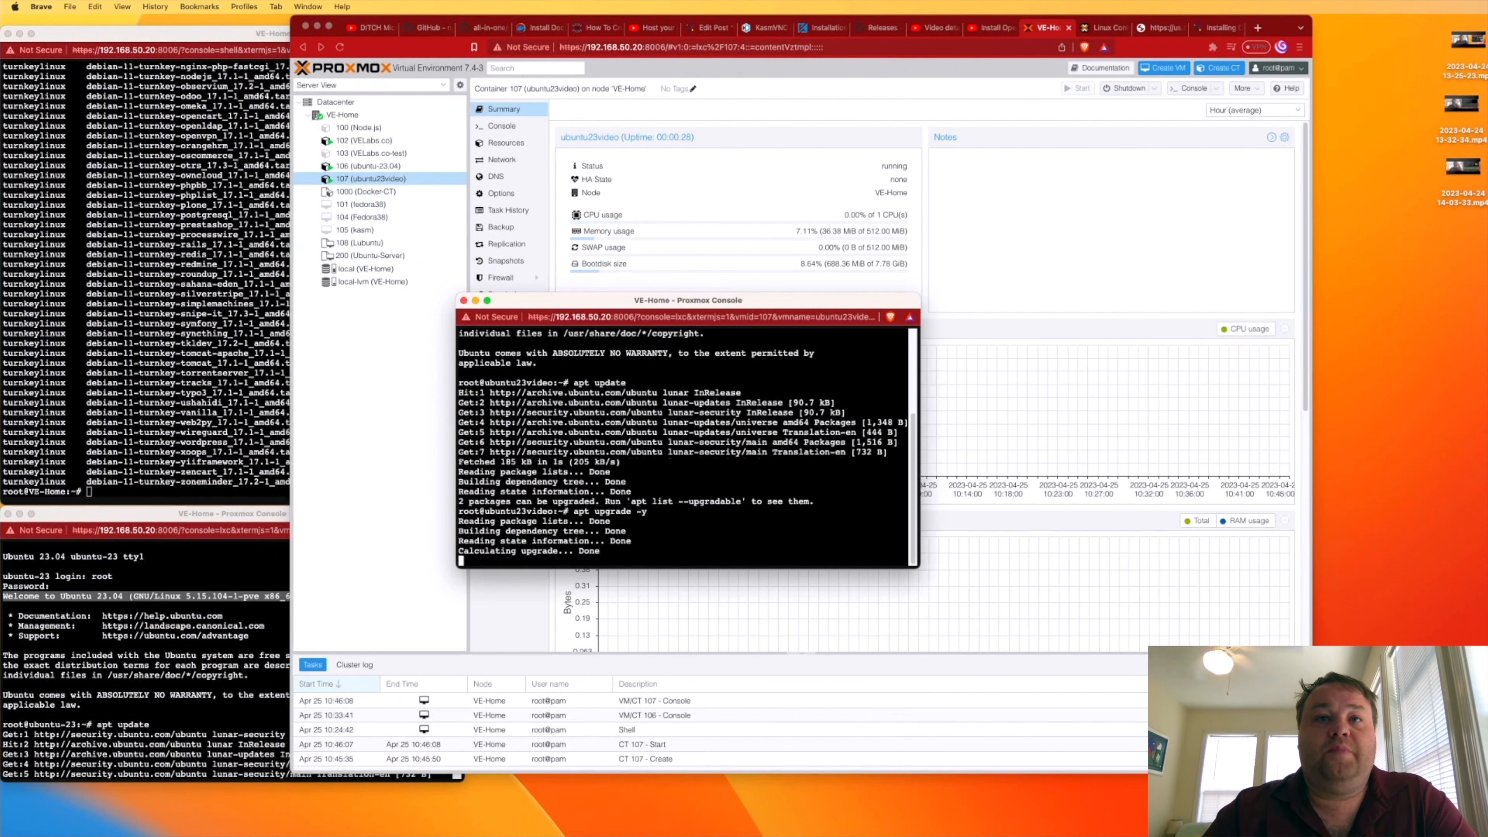